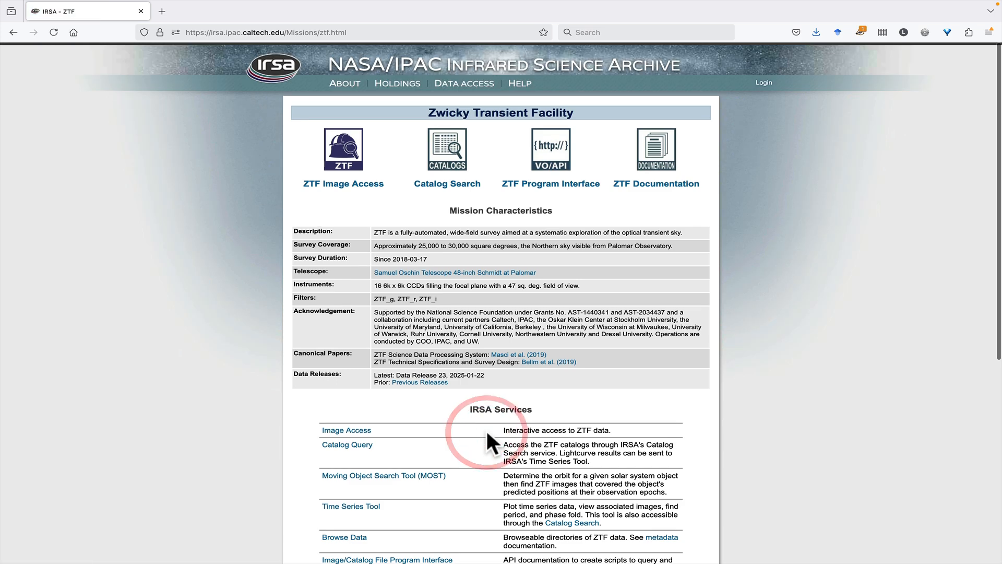
Open ZTF Image Access and set the return image size of the position search to 600 arcseconds.
{"action": "left_click", "coordinate": [337, 179]}
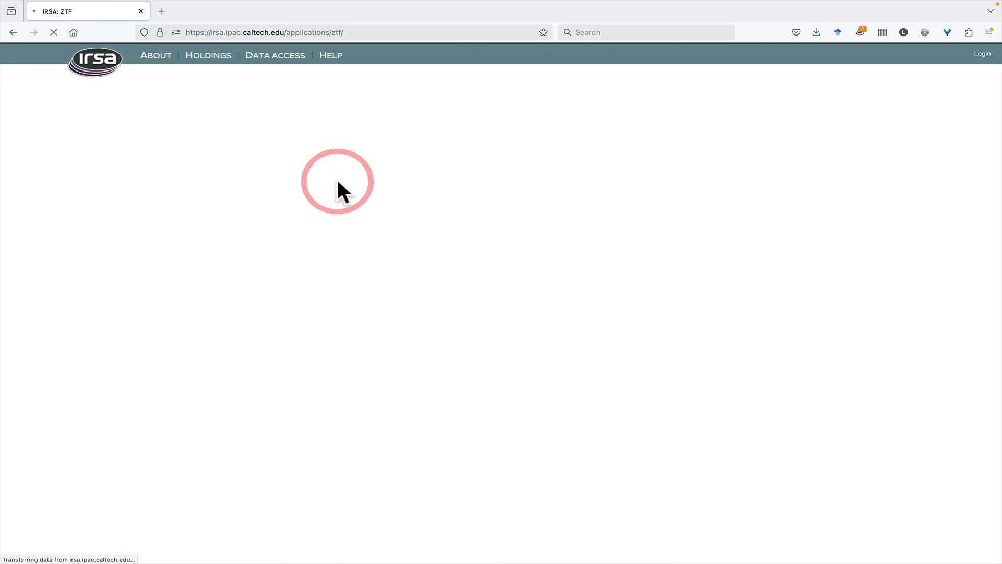
{"action": "double_click", "coordinate": [183, 212]}
{"action": "key", "text": "BackSpace"}
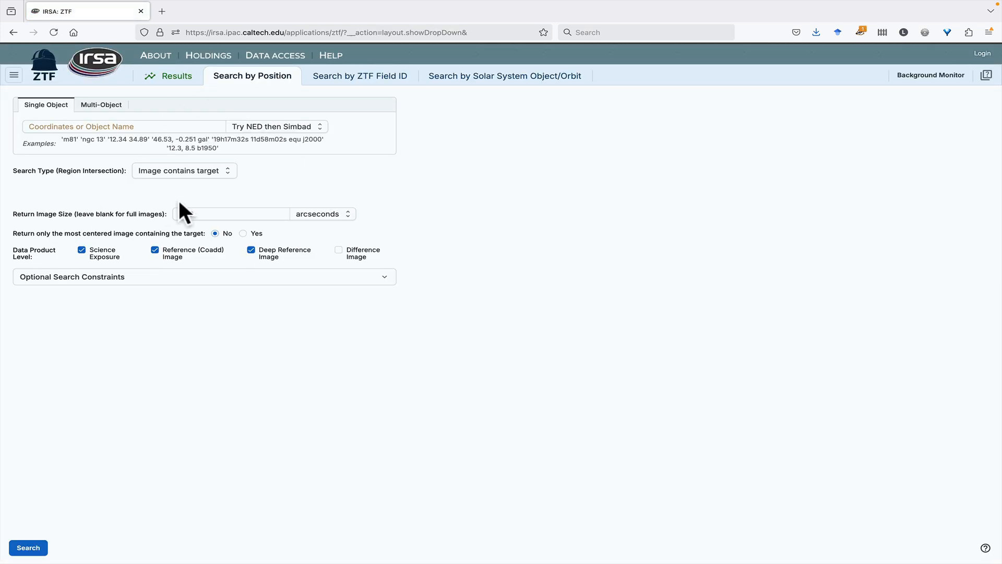
{"action": "type", "text": "600"}
Look through the multi-object, ZTF Field ID and Solar System Object/Orbit search forms, and return to the position search.
{"action": "left_click", "coordinate": [86, 106]}
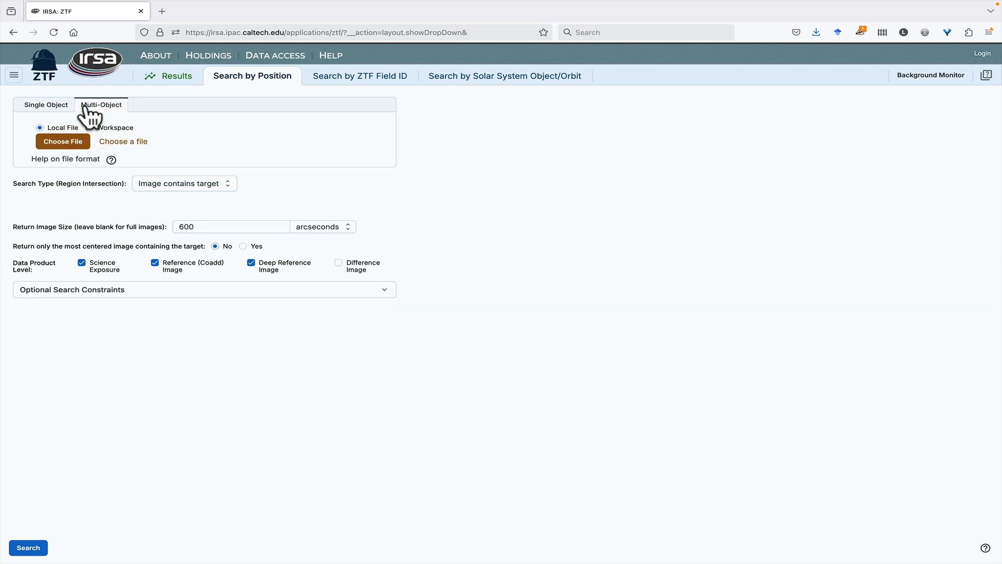
{"action": "left_click", "coordinate": [349, 78]}
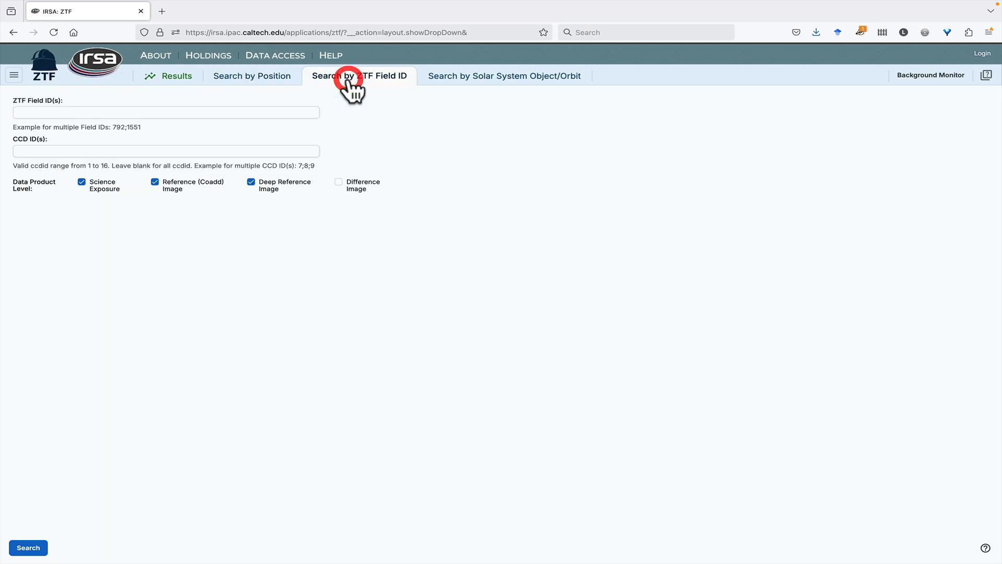
{"action": "left_click", "coordinate": [443, 78]}
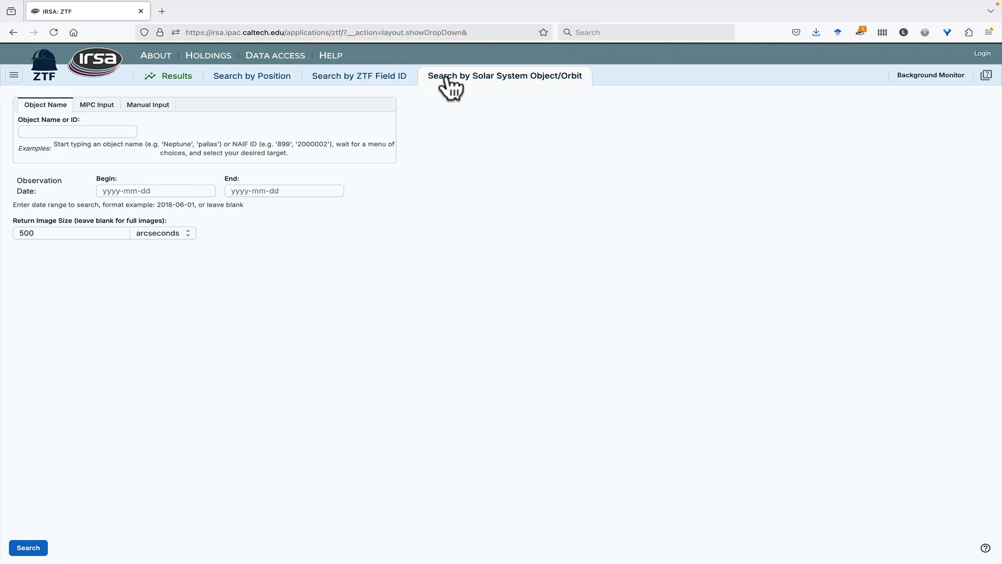
{"action": "left_click", "coordinate": [237, 81]}
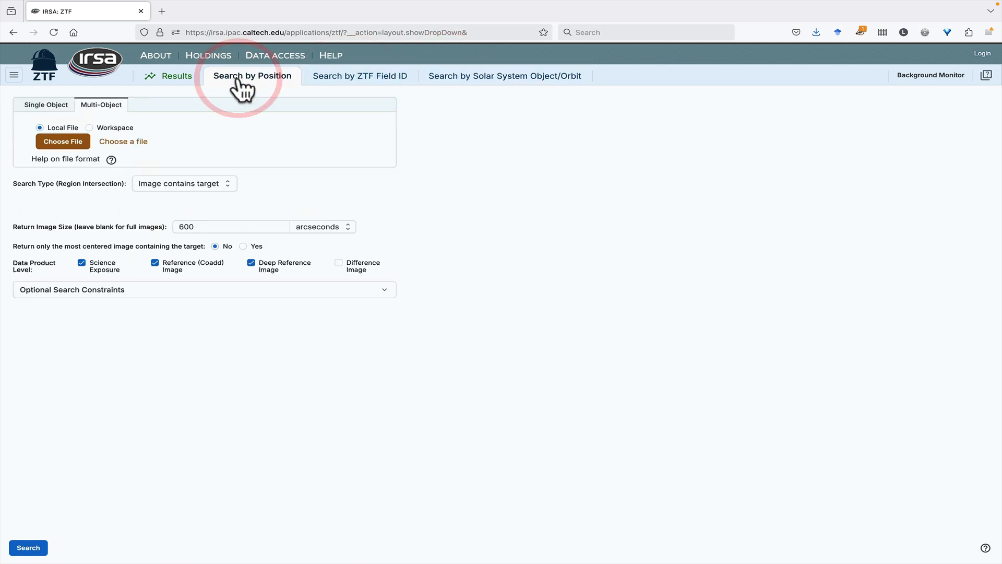
Enter ic1396 as the single-object target and review the search types, keeping "Image contains target".
{"action": "left_click", "coordinate": [46, 104]}
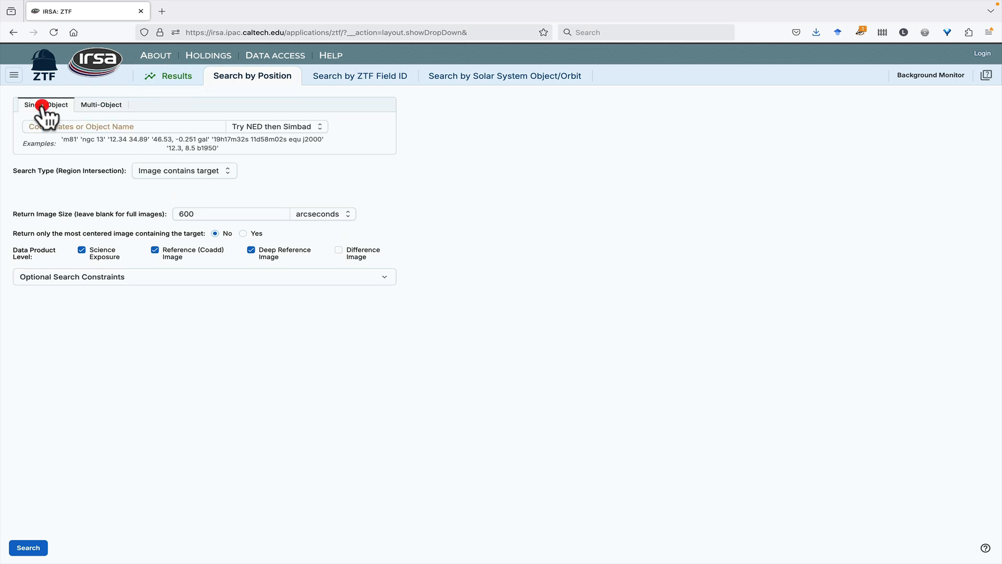
{"action": "left_click", "coordinate": [75, 127]}
{"action": "type", "text": "ic1396"}
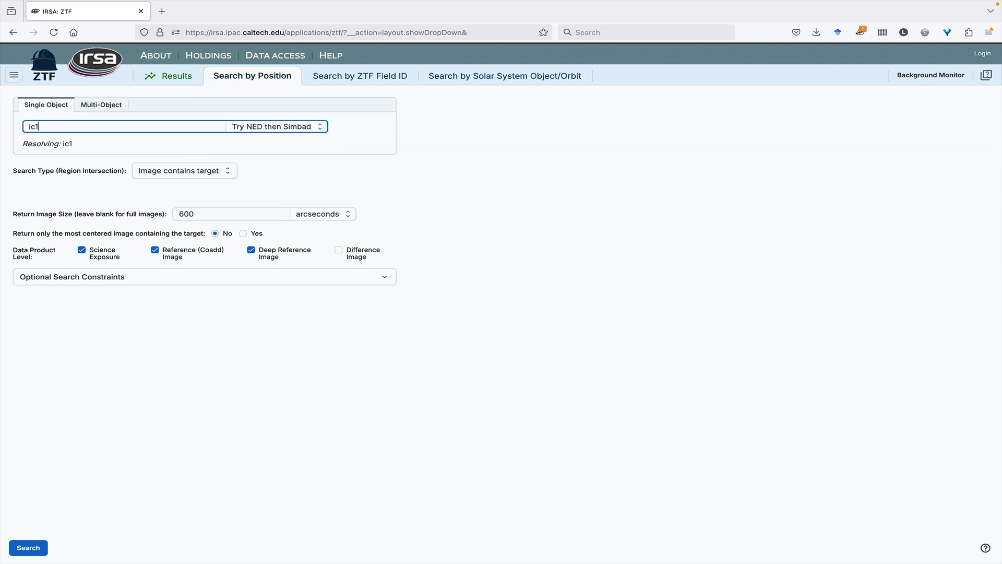
{"action": "left_click", "coordinate": [170, 172]}
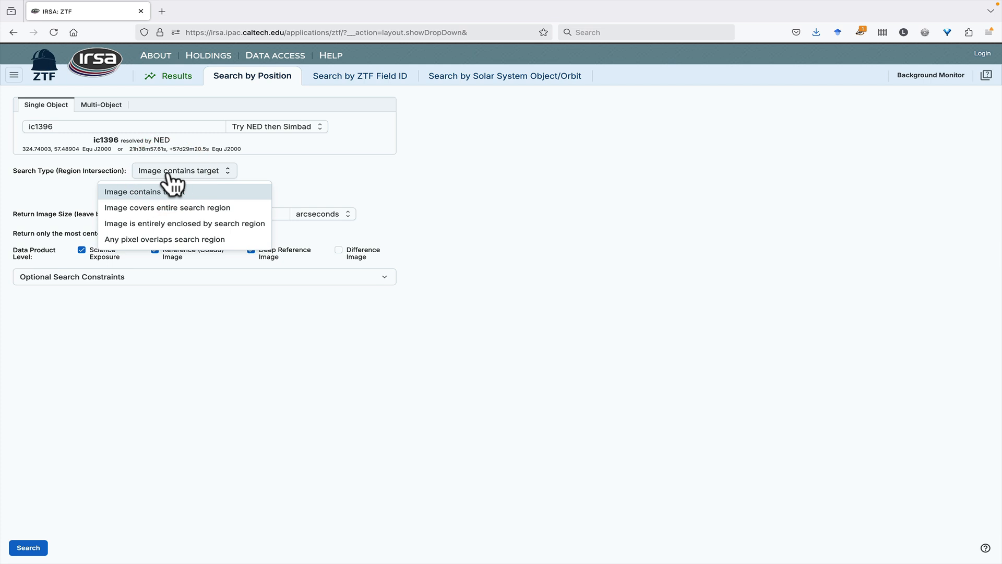
{"action": "left_click", "coordinate": [169, 174]}
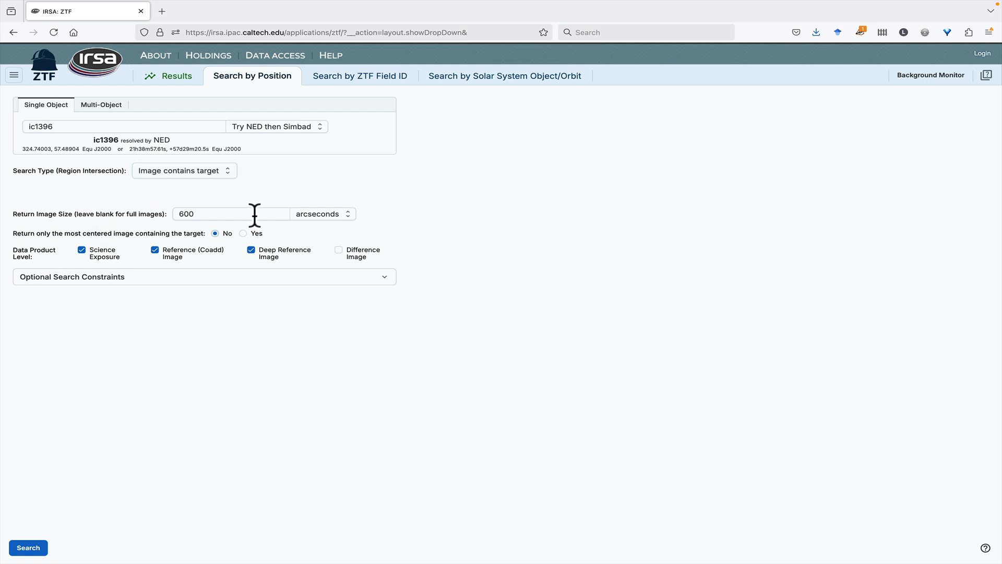
Switch the return image size unit to arcminutes and include Difference Image among the data product levels.
{"action": "left_click", "coordinate": [325, 214]}
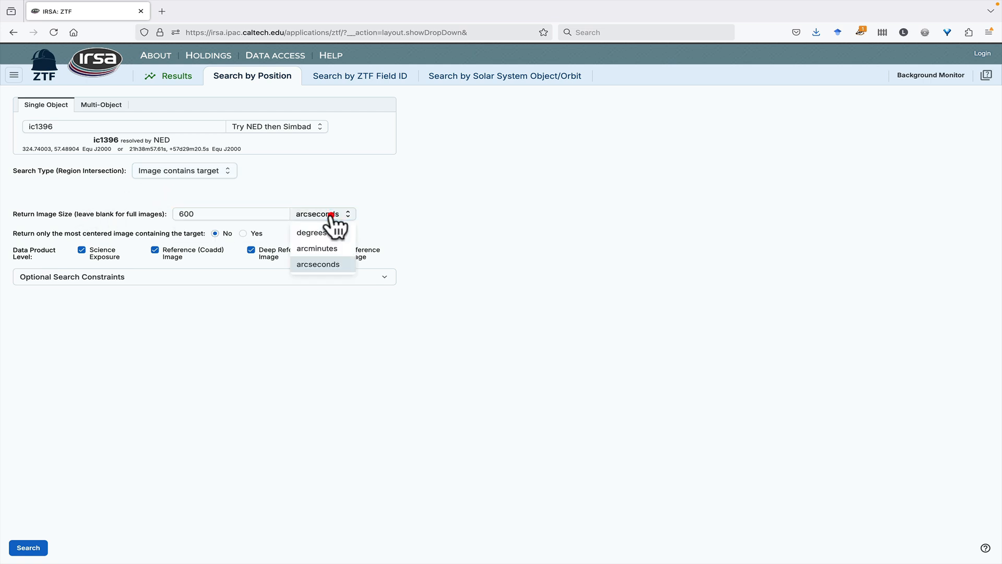
{"action": "left_click", "coordinate": [324, 248]}
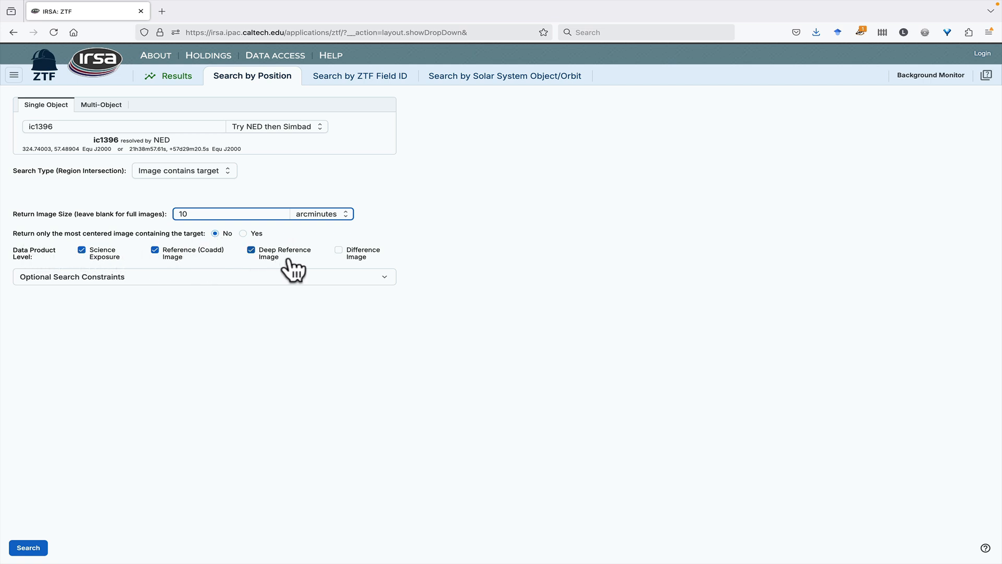
{"action": "left_click", "coordinate": [339, 253]}
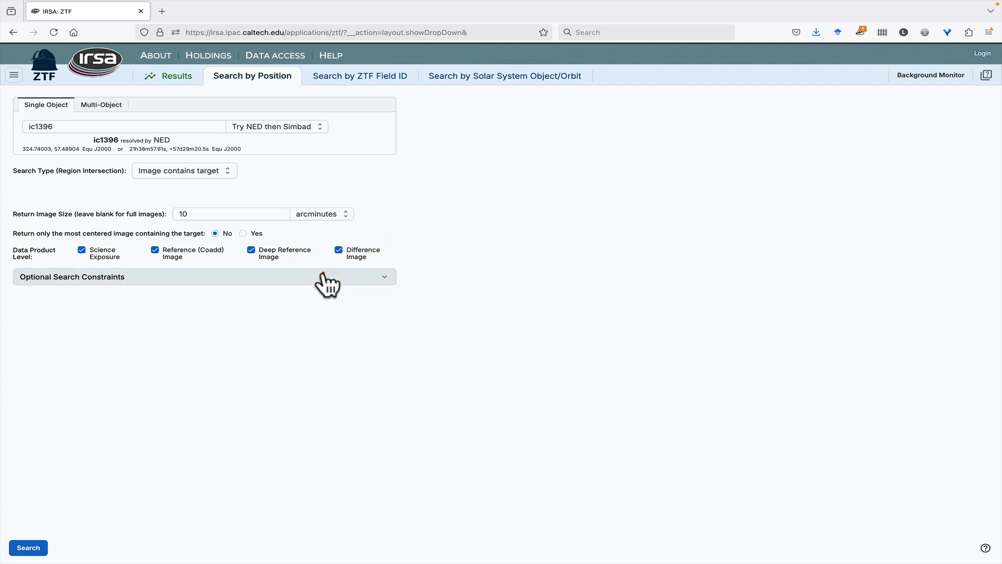
Review the optional search constraints, leaving them blank, and run the position search.
{"action": "left_click", "coordinate": [327, 281]}
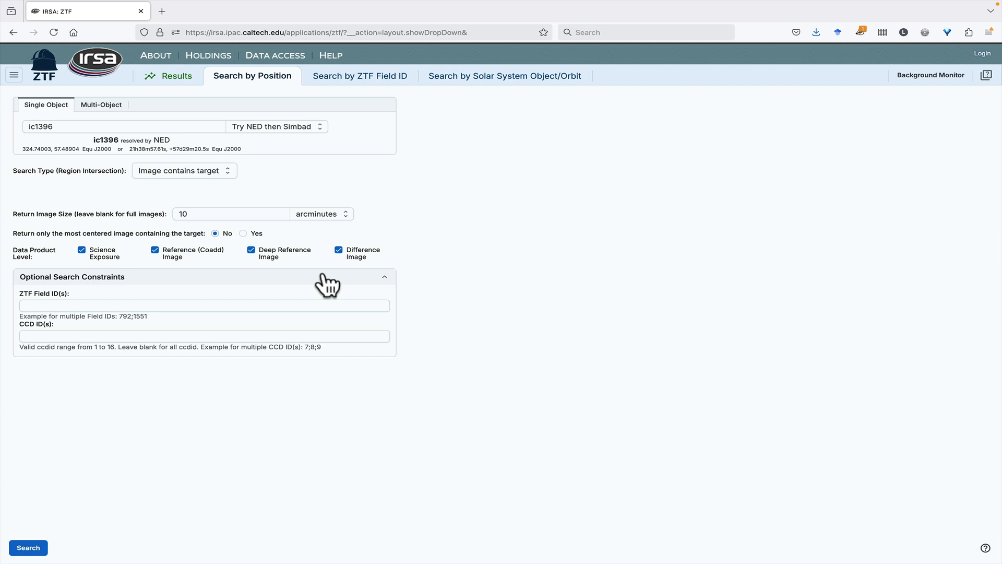
{"action": "left_click", "coordinate": [324, 277]}
{"action": "left_click", "coordinate": [21, 547]}
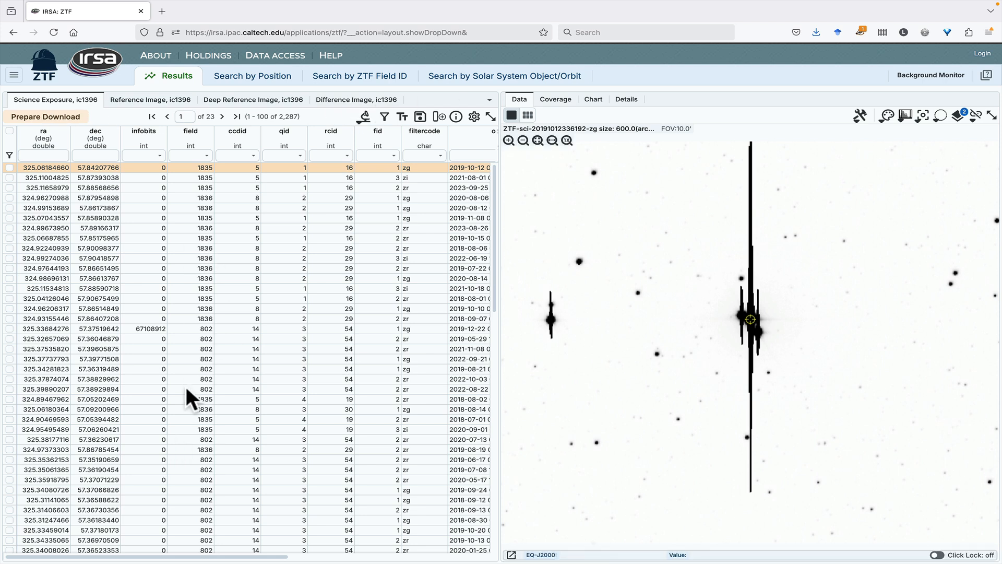
Look through the Reference, Deep Reference and Difference Image result tables, and return to the Science Exposure table.
{"action": "left_click", "coordinate": [143, 100]}
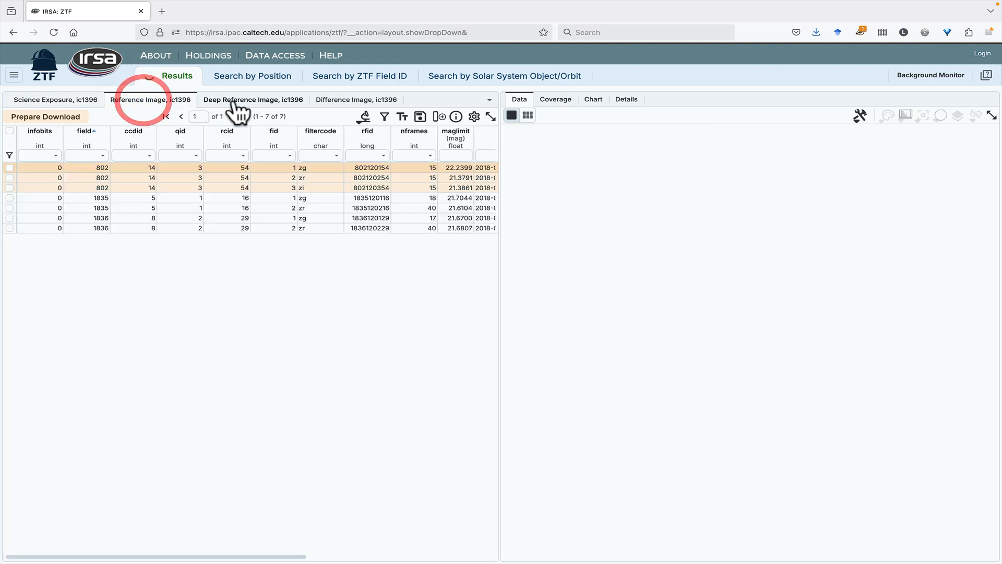
{"action": "left_click", "coordinate": [235, 100]}
{"action": "left_click", "coordinate": [341, 99]}
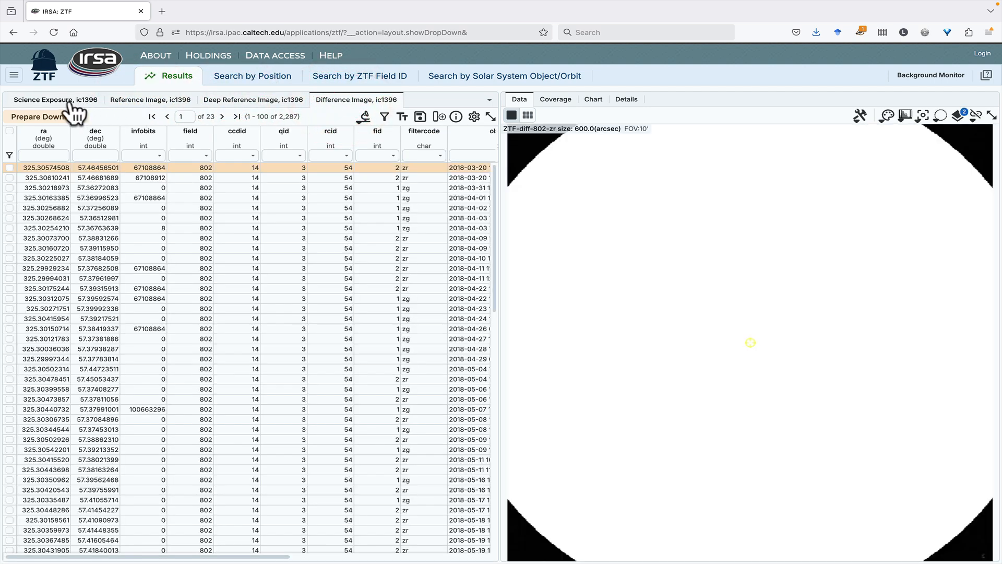
{"action": "left_click", "coordinate": [67, 100]}
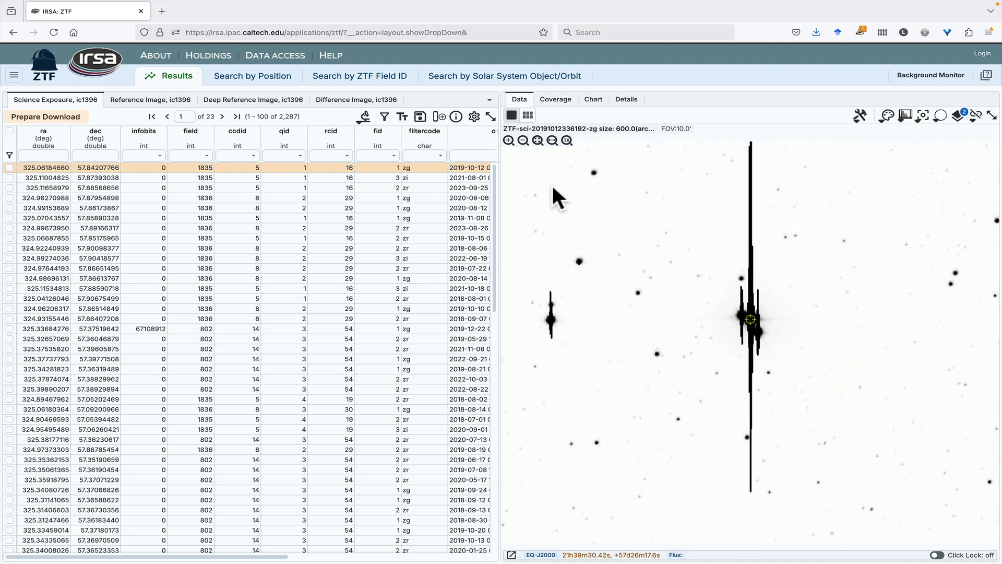
View the images of the second, third and fourth rows of the Science Exposure table one after another.
{"action": "left_click", "coordinate": [247, 176]}
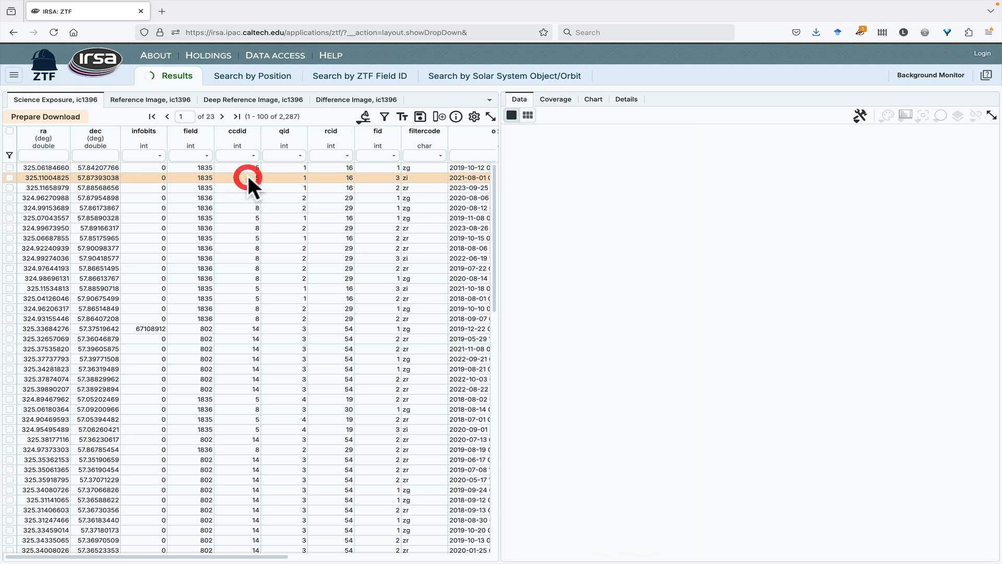
{"action": "left_click", "coordinate": [240, 188]}
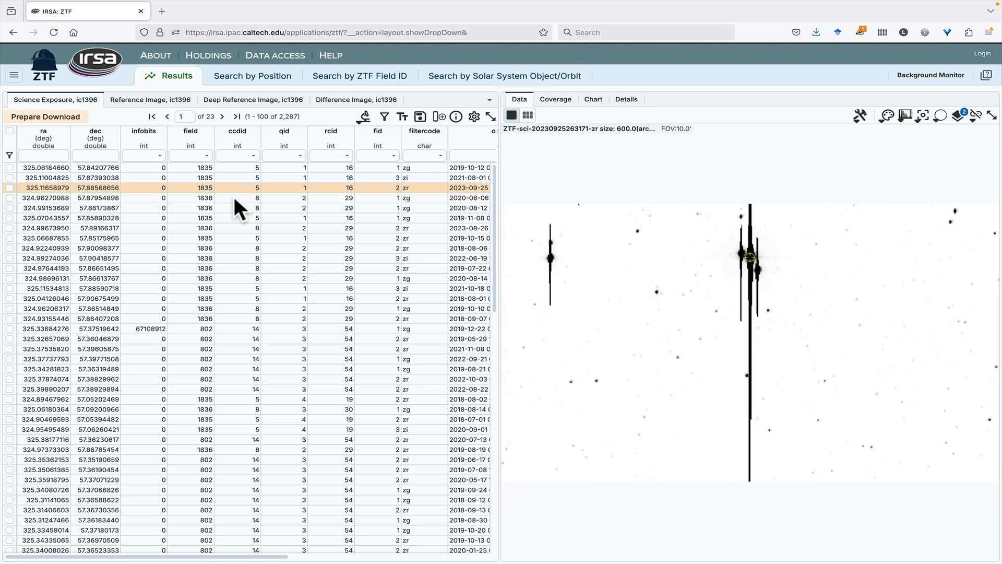
{"action": "left_click", "coordinate": [233, 194]}
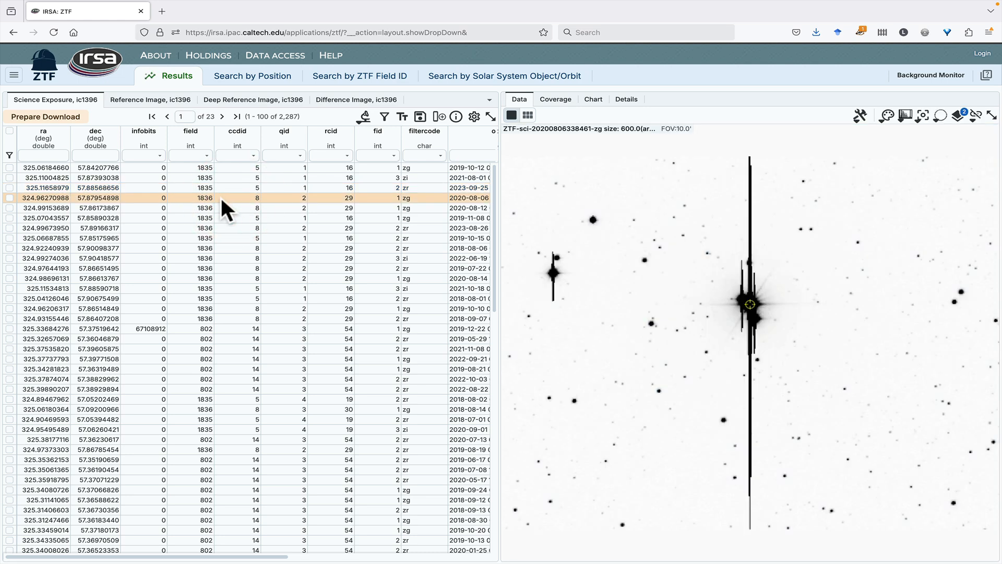
Display the coverage map of the search results and examine its list of overlay layers.
{"action": "left_click", "coordinate": [556, 100]}
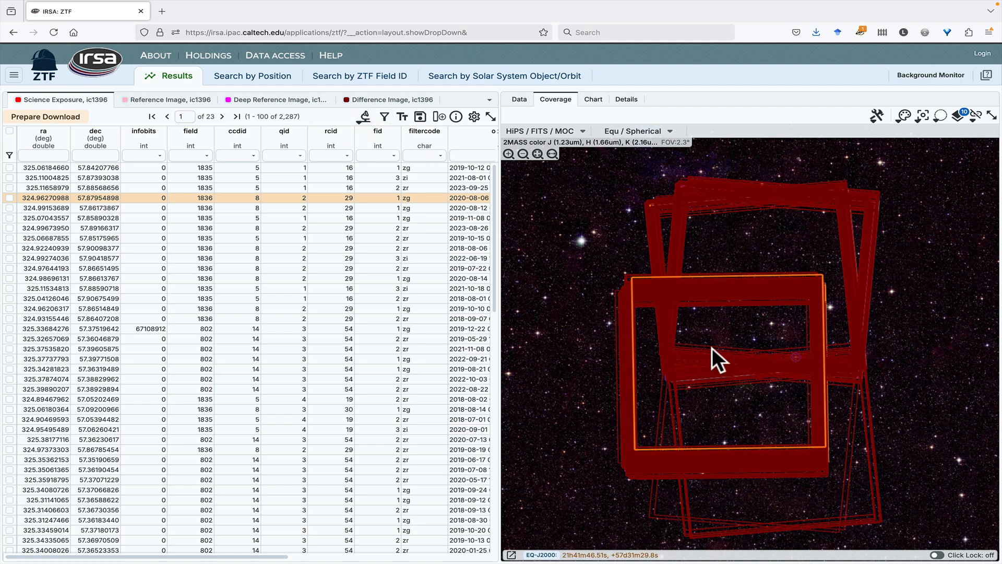
{"action": "left_click", "coordinate": [958, 116]}
{"action": "scroll", "coordinate": [510, 203], "scroll_direction": "down", "scroll_amount": 3}
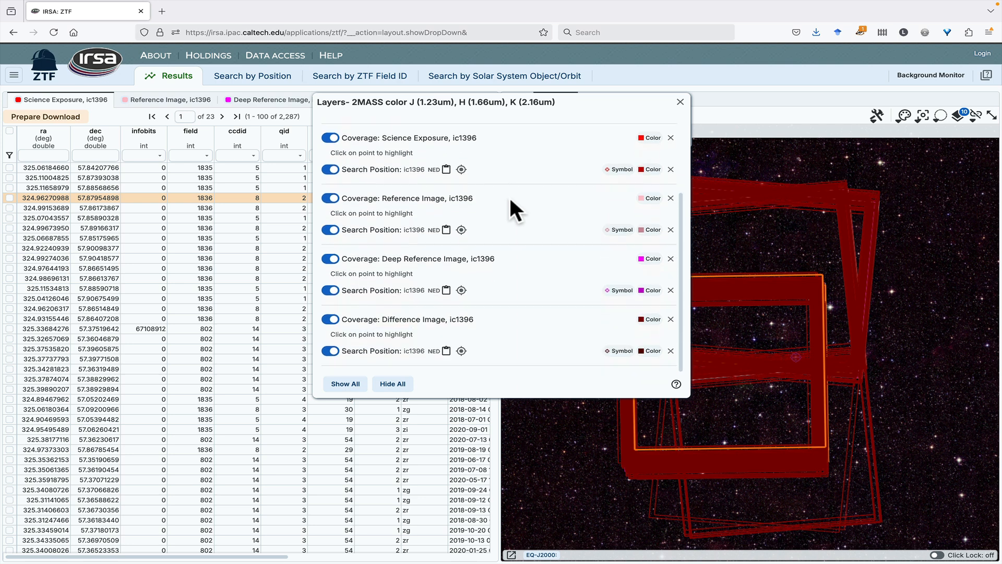
{"action": "scroll", "coordinate": [508, 196], "scroll_direction": "up", "scroll_amount": 3}
{"action": "scroll", "coordinate": [508, 196], "scroll_direction": "down", "scroll_amount": 3}
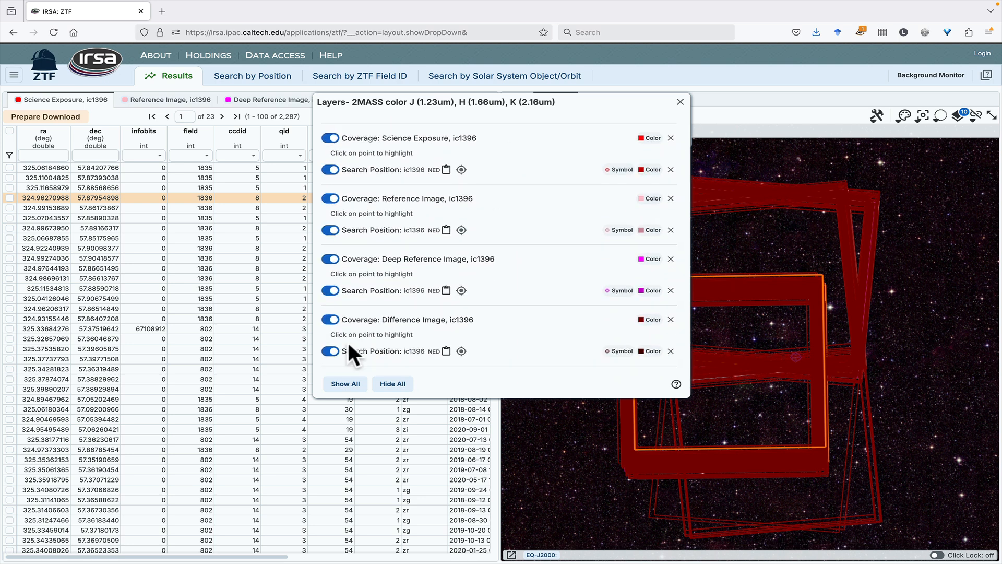
Hide the Difference Image, Science Exposure and Deep Reference Image coverage layers on the map.
{"action": "left_click", "coordinate": [329, 321]}
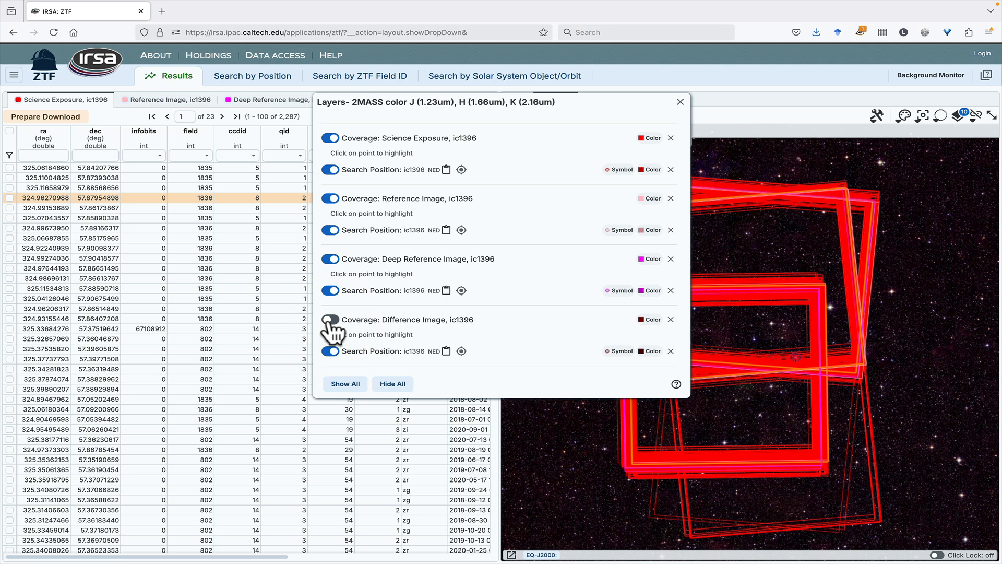
{"action": "left_click", "coordinate": [331, 139]}
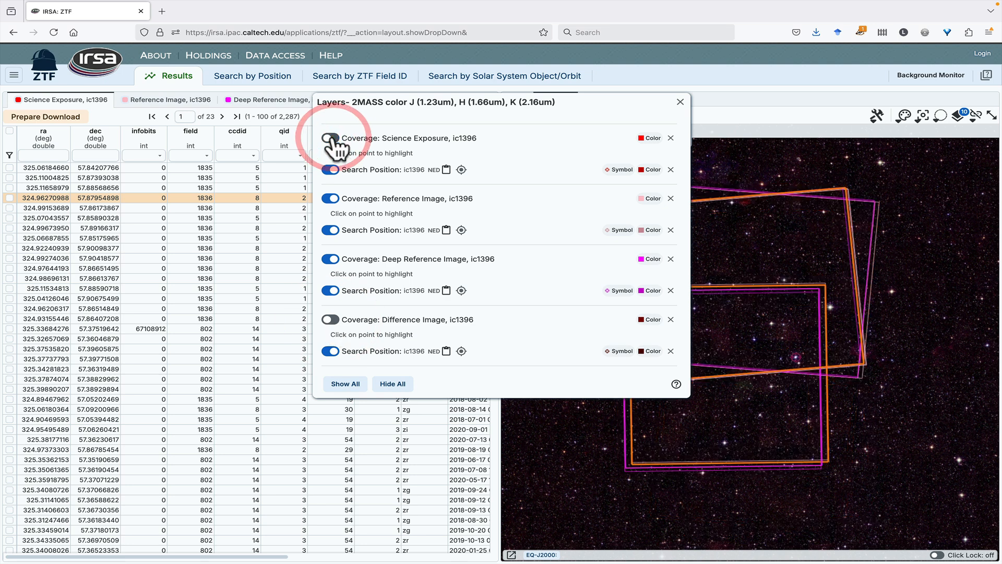
{"action": "left_click", "coordinate": [330, 259]}
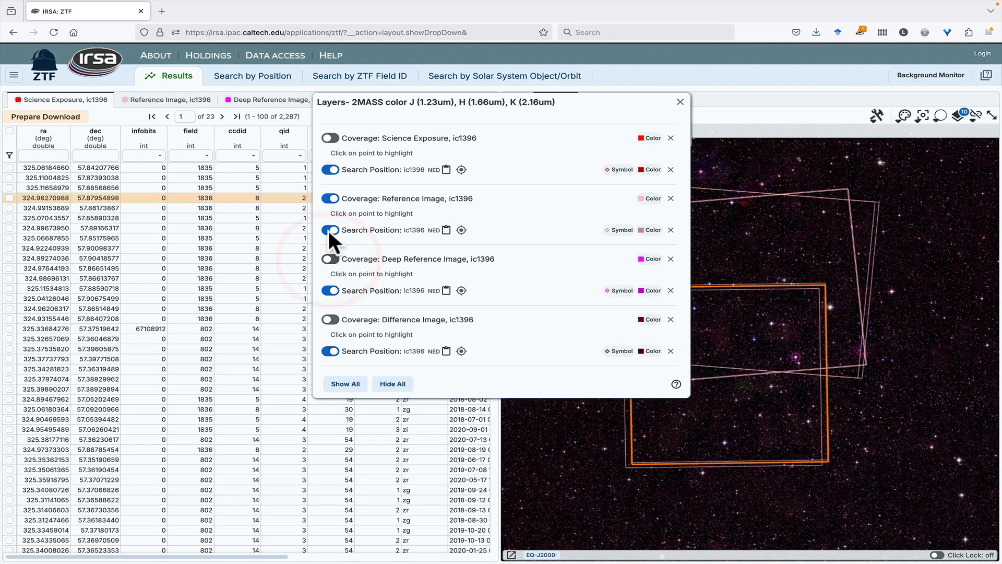
Show the Deep Reference Image, Science Exposure and Difference Image coverage layers again and close the layer list.
{"action": "left_click", "coordinate": [329, 260]}
{"action": "left_click", "coordinate": [330, 138]}
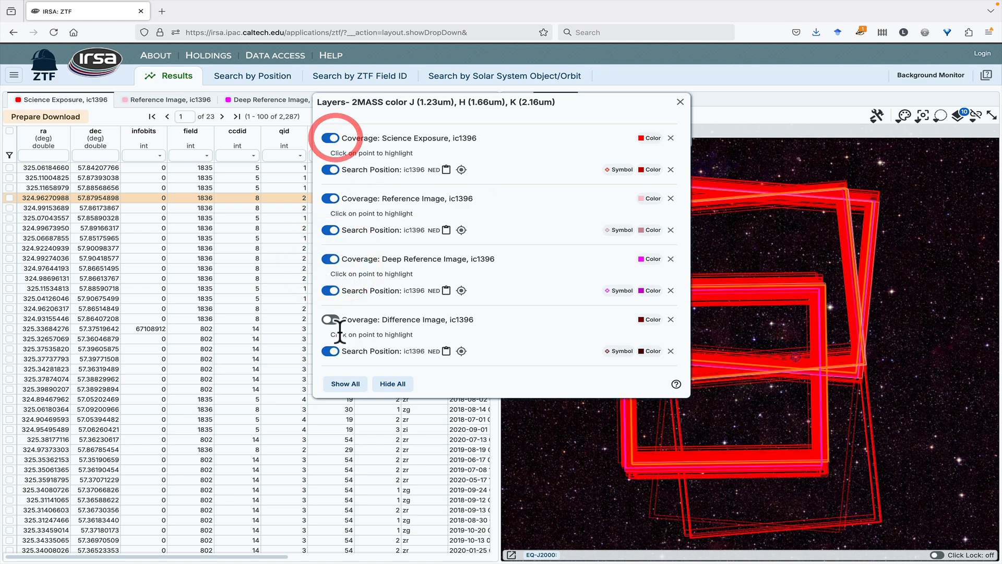
{"action": "left_click", "coordinate": [330, 320]}
{"action": "left_click", "coordinate": [680, 102]}
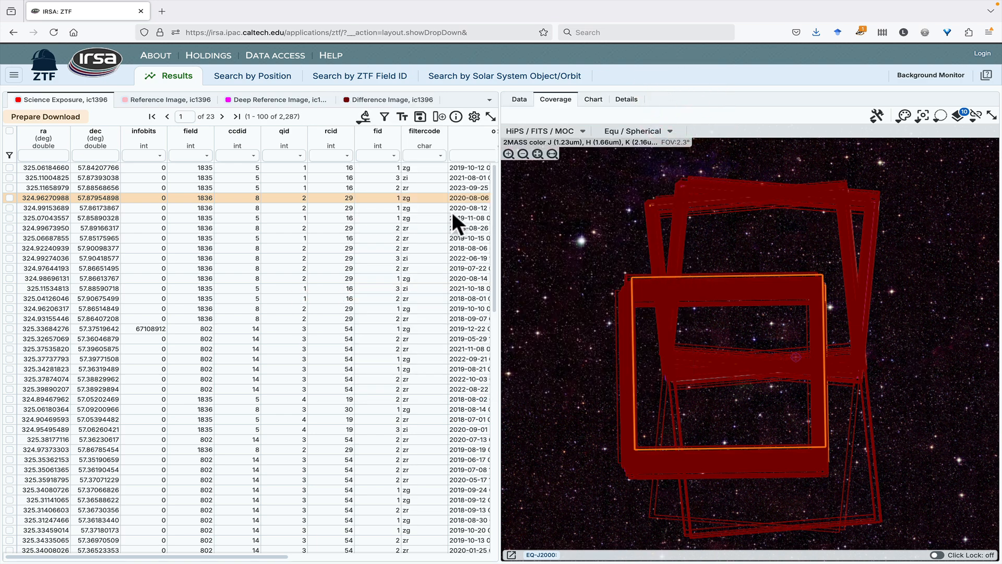
Highlight the footprints of several Difference Image table rows on the coverage map, and select a footprint on the map to find its table row.
{"action": "left_click", "coordinate": [346, 208]}
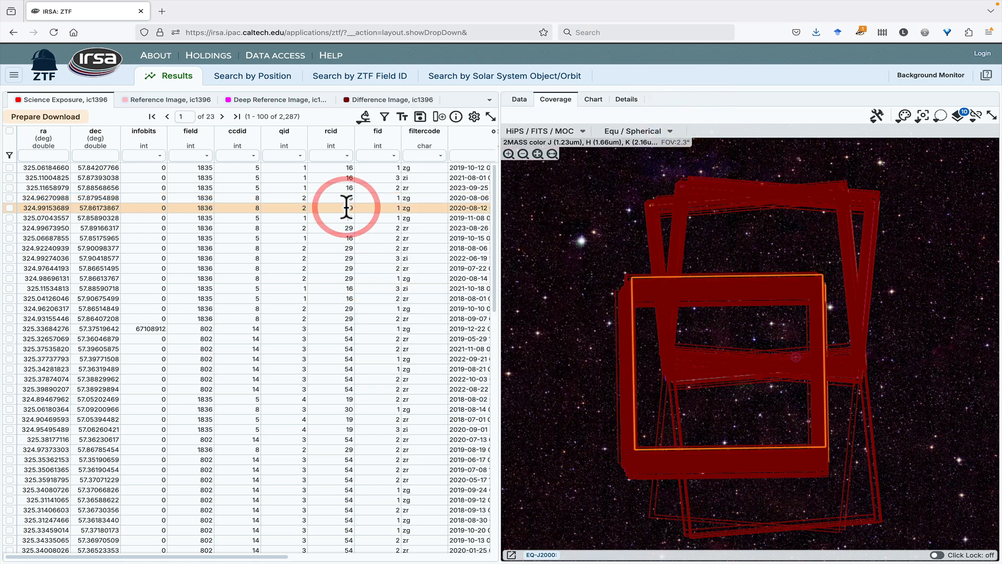
{"action": "left_click", "coordinate": [395, 101]}
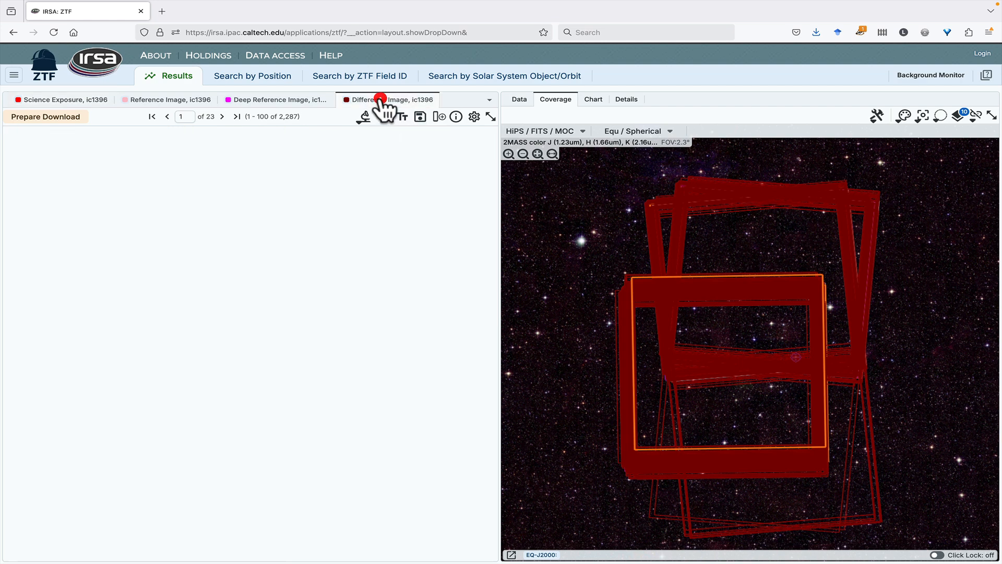
{"action": "left_click", "coordinate": [343, 176]}
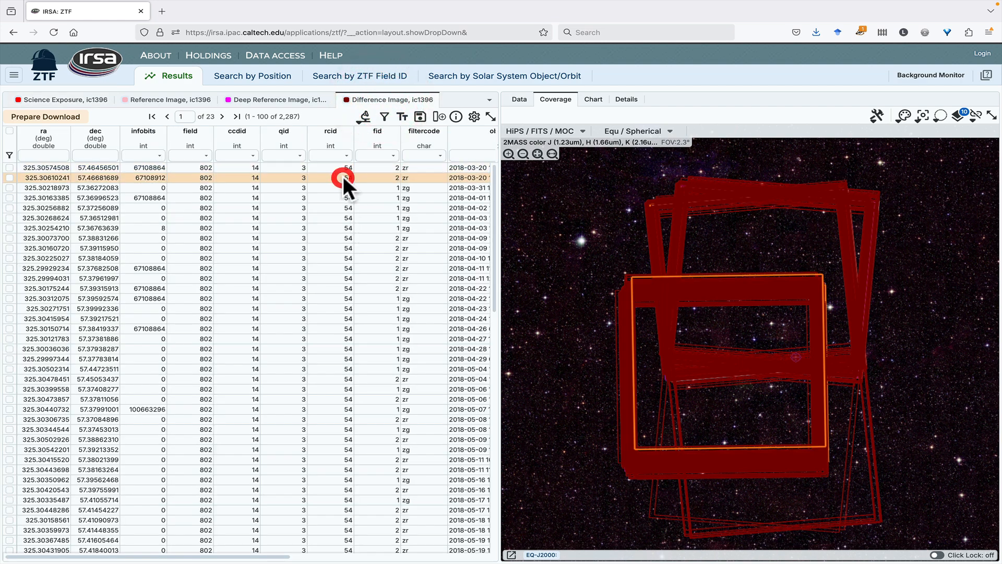
{"action": "left_click", "coordinate": [331, 189]}
{"action": "left_click", "coordinate": [324, 211]}
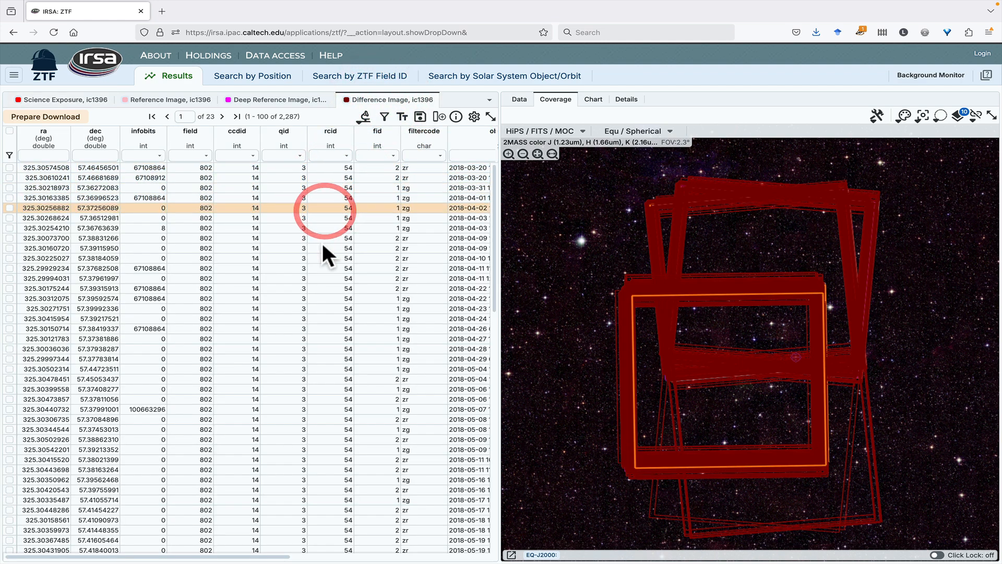
{"action": "left_click", "coordinate": [322, 245]}
{"action": "left_click", "coordinate": [315, 272]}
{"action": "left_click", "coordinate": [315, 290]}
{"action": "left_click", "coordinate": [325, 309]}
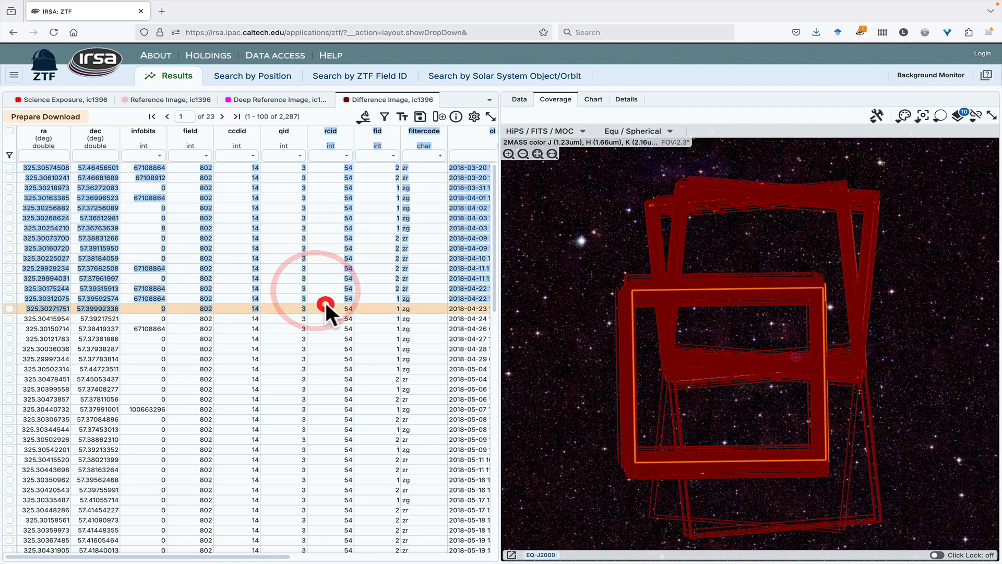
{"action": "left_click", "coordinate": [716, 186]}
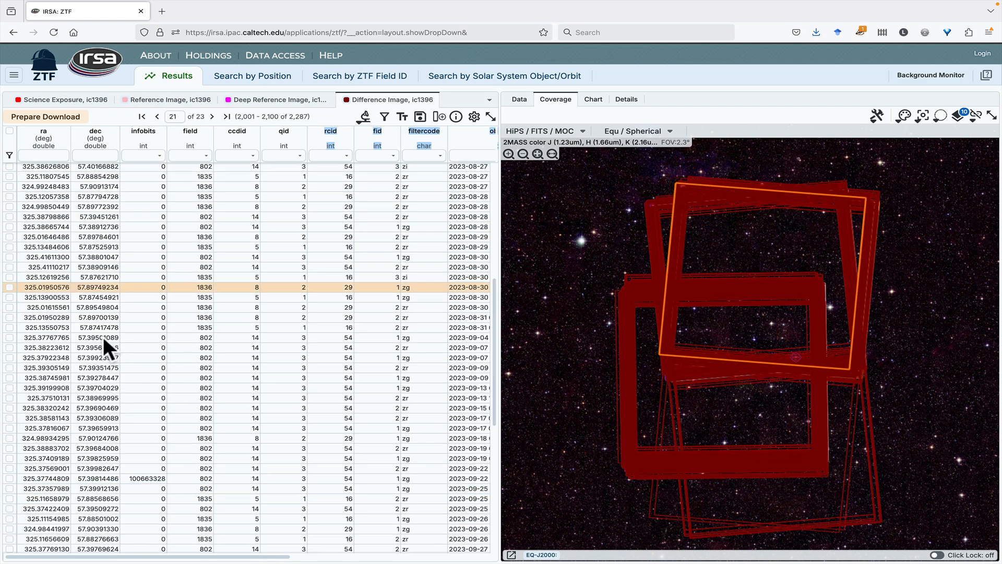
View the chart of the Difference Image table's positions and return to the image data display.
{"action": "left_click", "coordinate": [593, 100]}
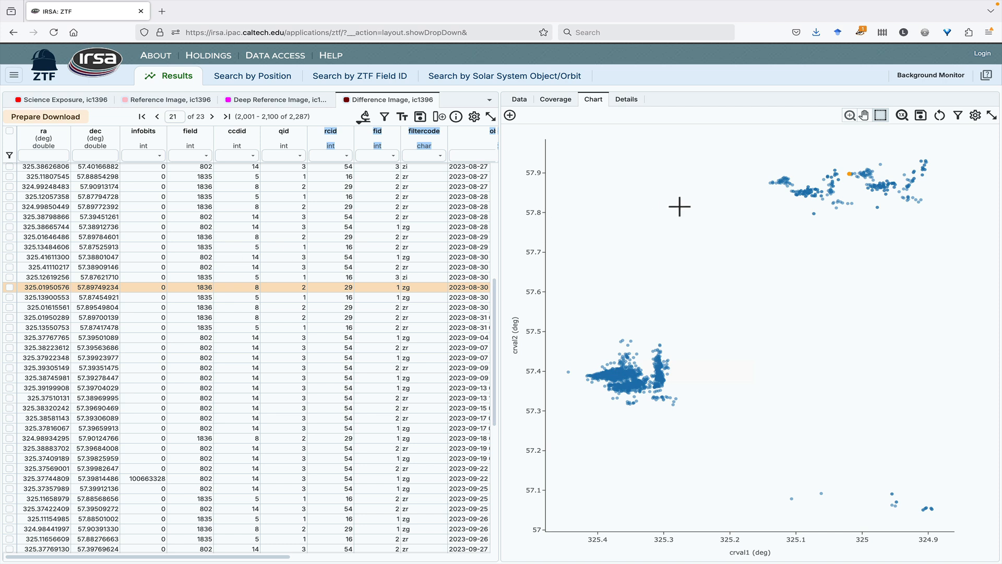
{"action": "left_click", "coordinate": [519, 99]}
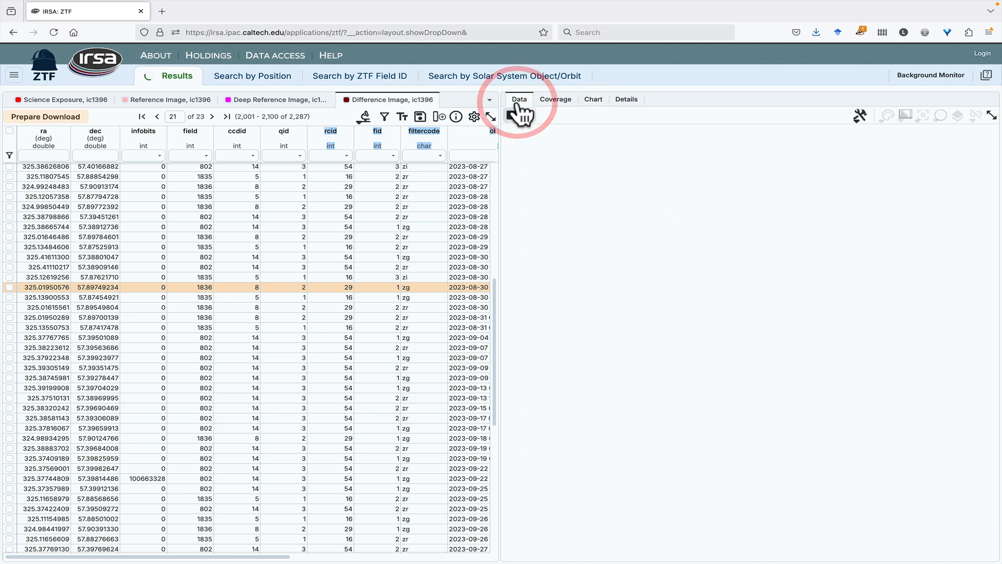
Filter the Science Exposure table for ic1396 to rows with filtercode zr.
{"action": "left_click", "coordinate": [62, 99]}
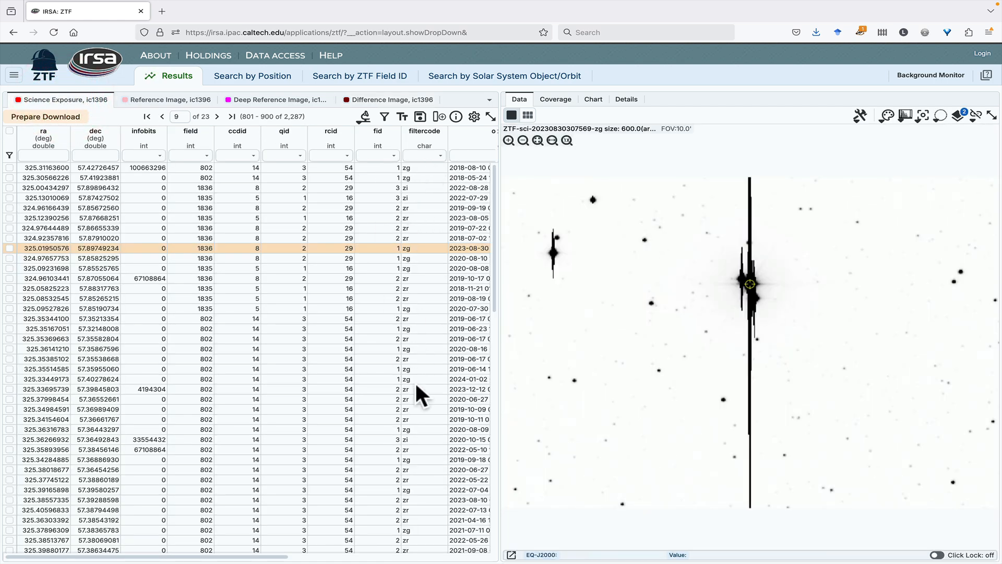
{"action": "left_click", "coordinate": [440, 156]}
{"action": "left_click", "coordinate": [414, 209]}
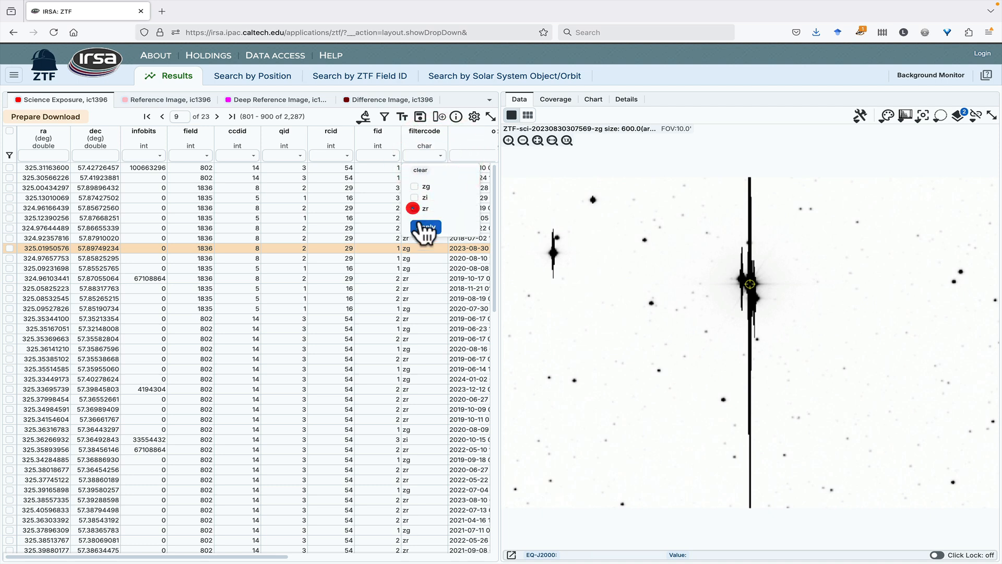
{"action": "left_click", "coordinate": [428, 226]}
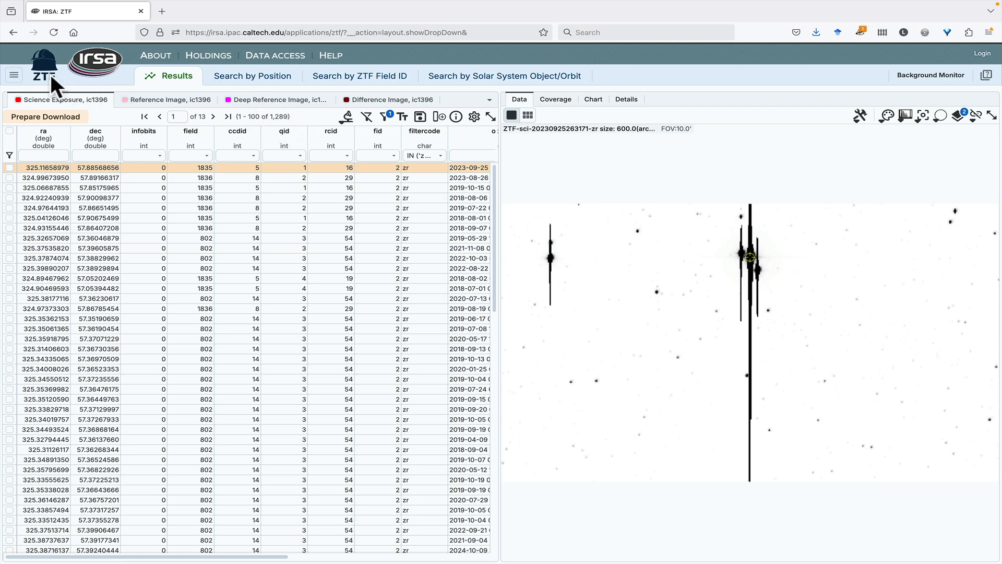
Open the IRSA catalog search and choose the ZTF project's catalogs.
{"action": "left_click", "coordinate": [14, 78]}
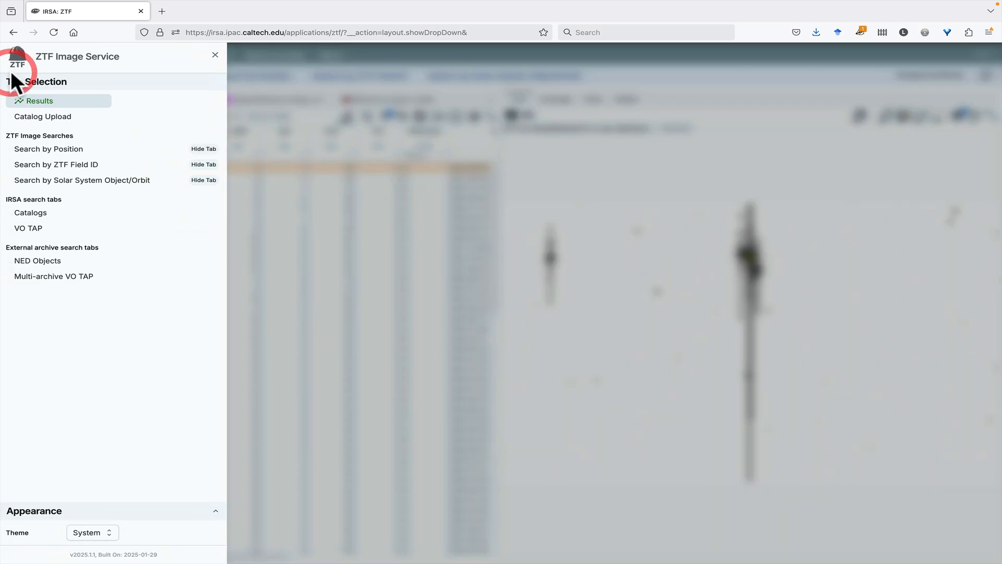
{"action": "left_click", "coordinate": [45, 213]}
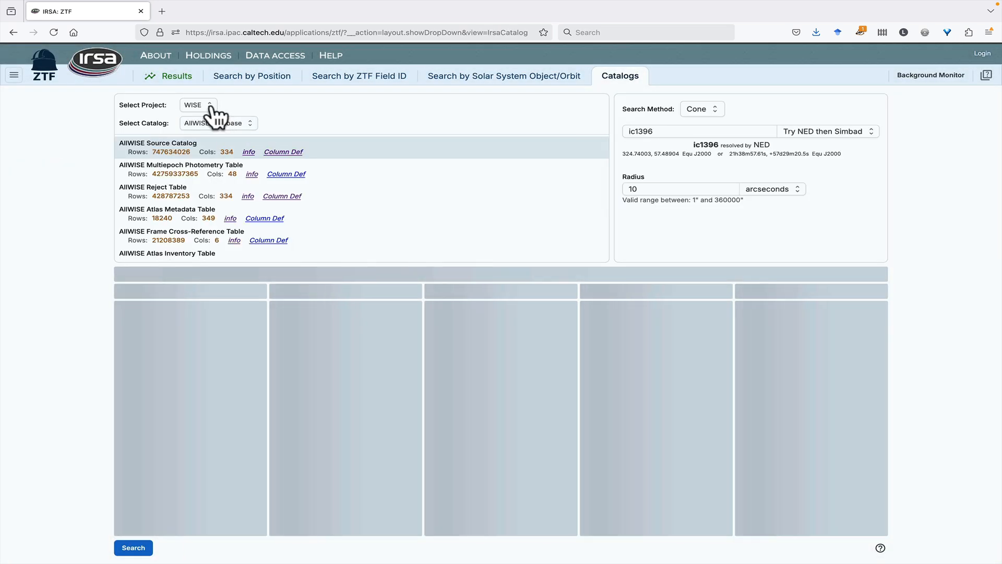
{"action": "left_click", "coordinate": [200, 105]}
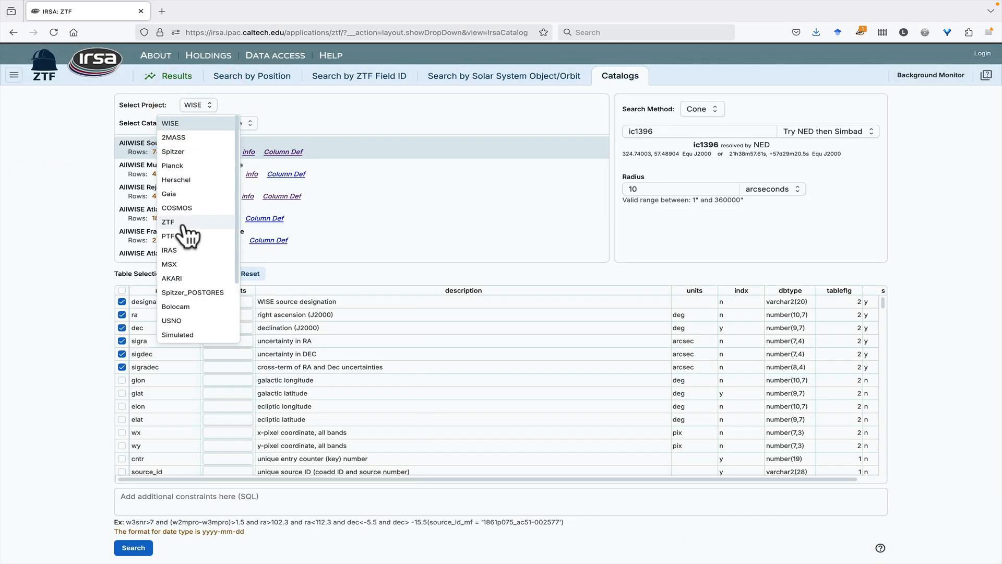
{"action": "left_click", "coordinate": [180, 223]}
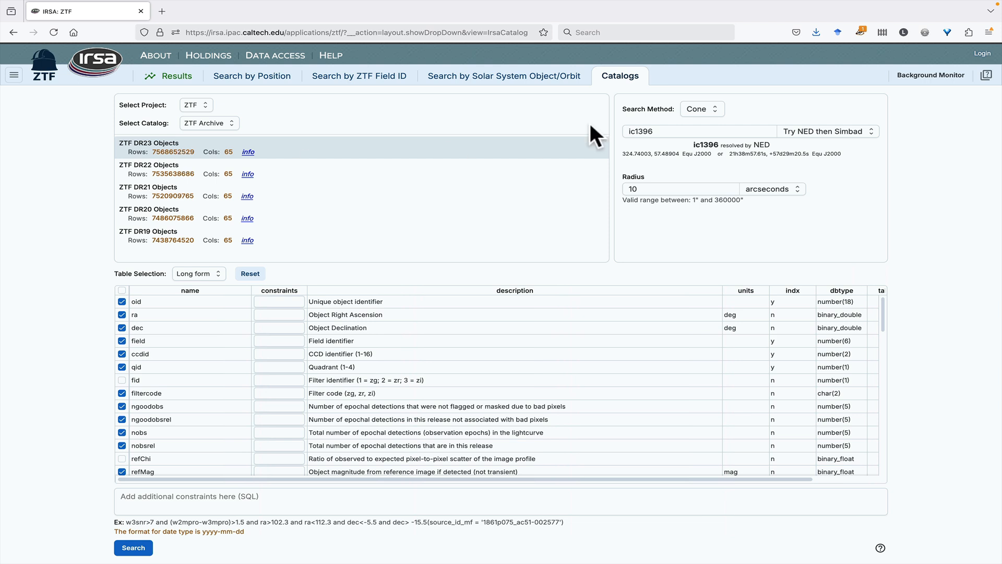
Search ZTF DR23 Objects with the Polygon method, using the image as the search area.
{"action": "left_click", "coordinate": [715, 109]}
{"action": "left_click", "coordinate": [701, 175]}
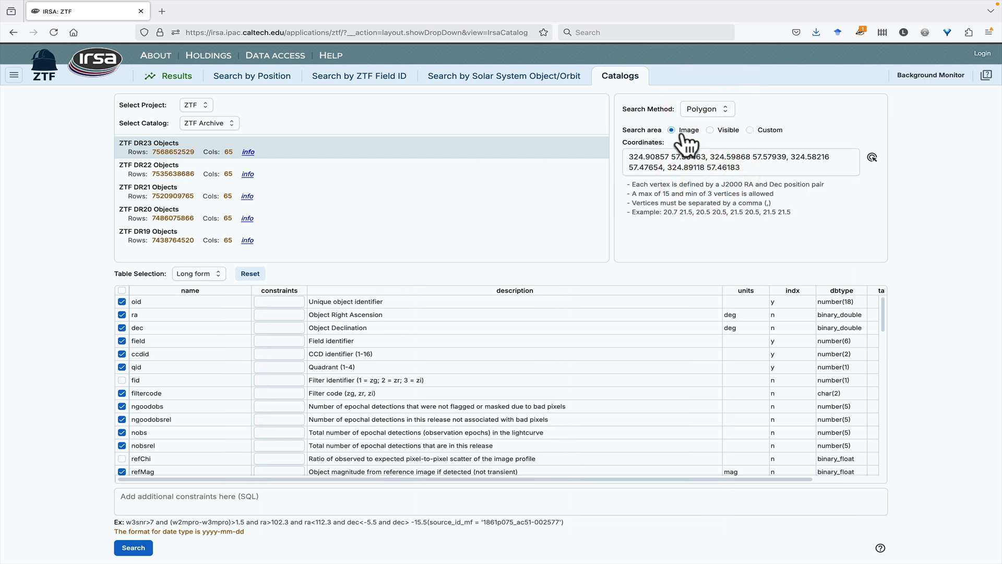
{"action": "left_click", "coordinate": [135, 548]}
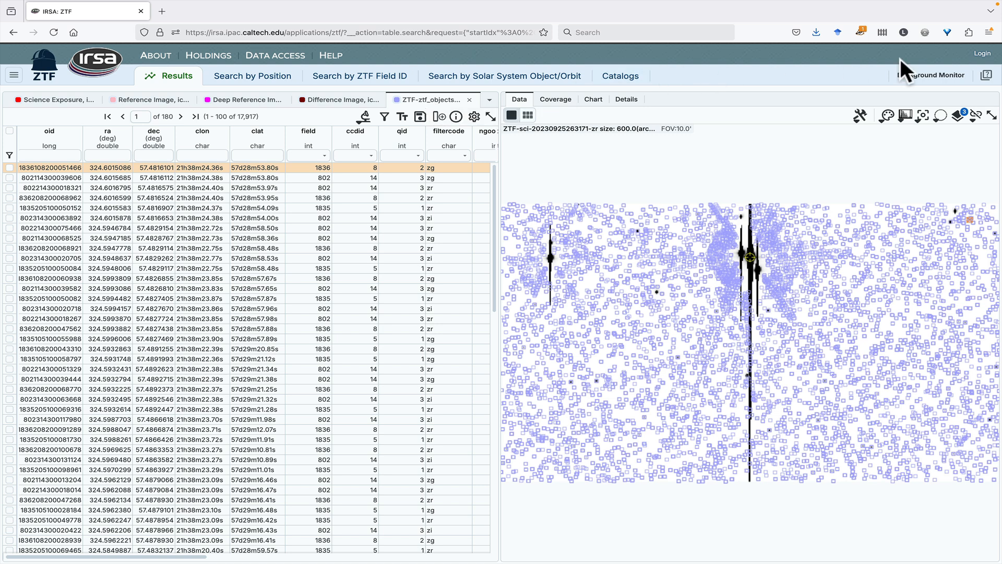
Open the ZTF online help overview in a new browser tab and return to the search results.
{"action": "left_click", "coordinate": [986, 75]}
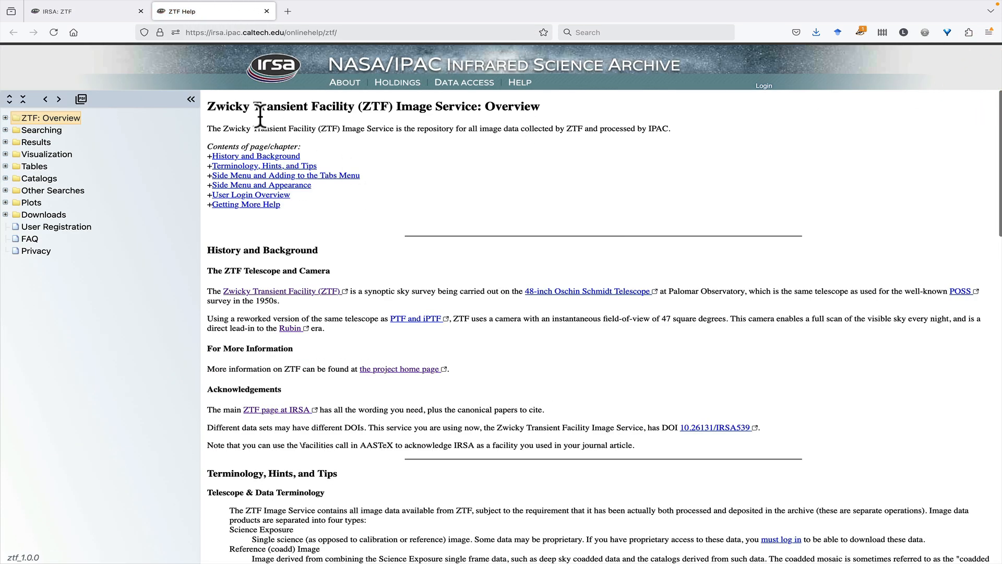
{"action": "left_click", "coordinate": [72, 14]}
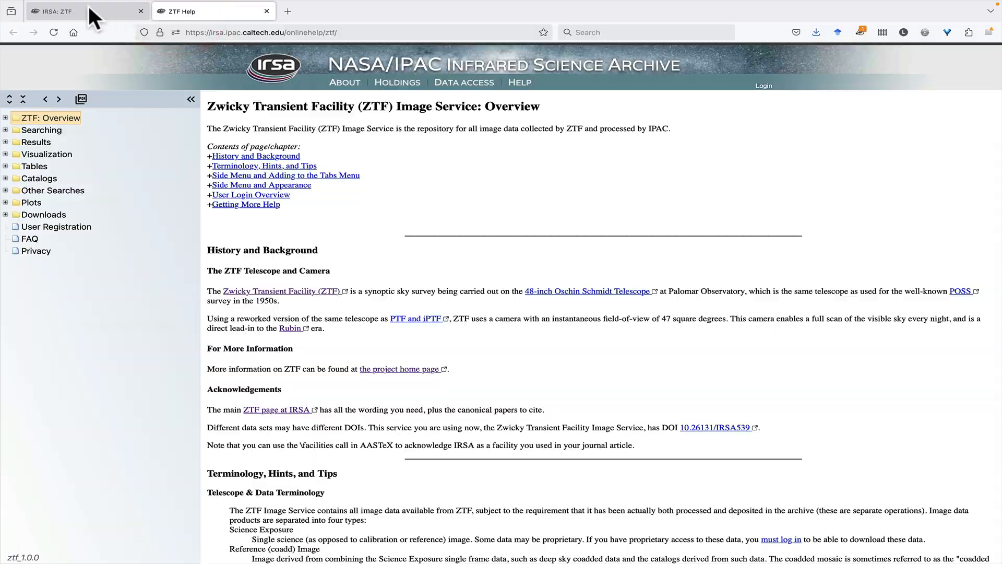
{"action": "left_click", "coordinate": [89, 6]}
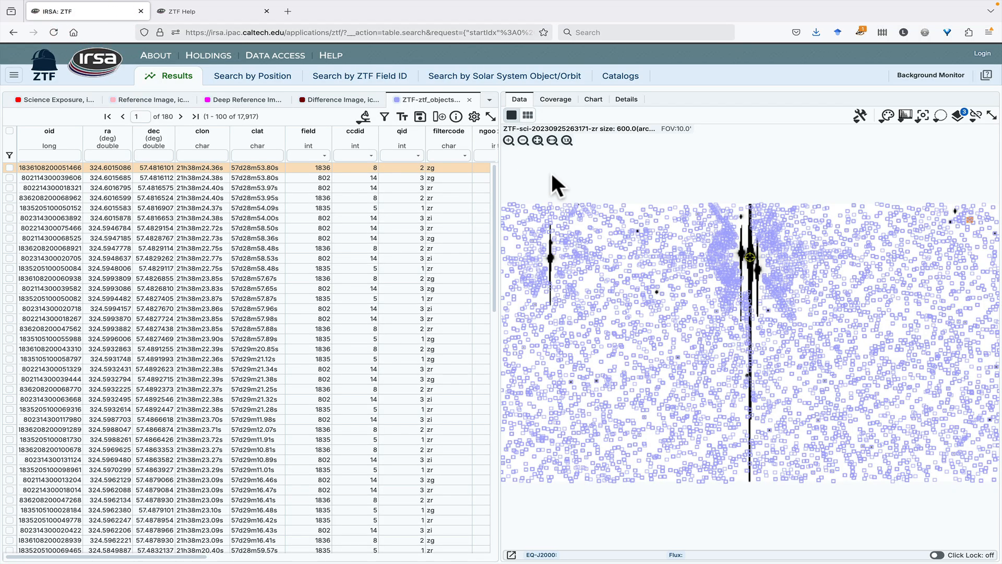
View the ZTF catalog objects overlaid on the whole image and as a ra versus dec chart.
{"action": "scroll", "coordinate": [552, 176], "scroll_direction": "down", "scroll_amount": 1}
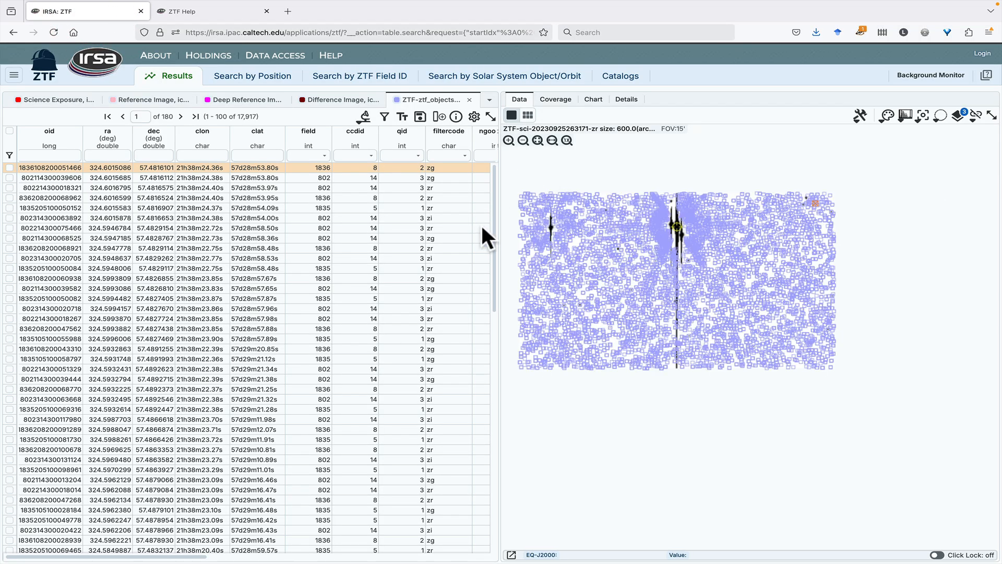
{"action": "left_click", "coordinate": [592, 100]}
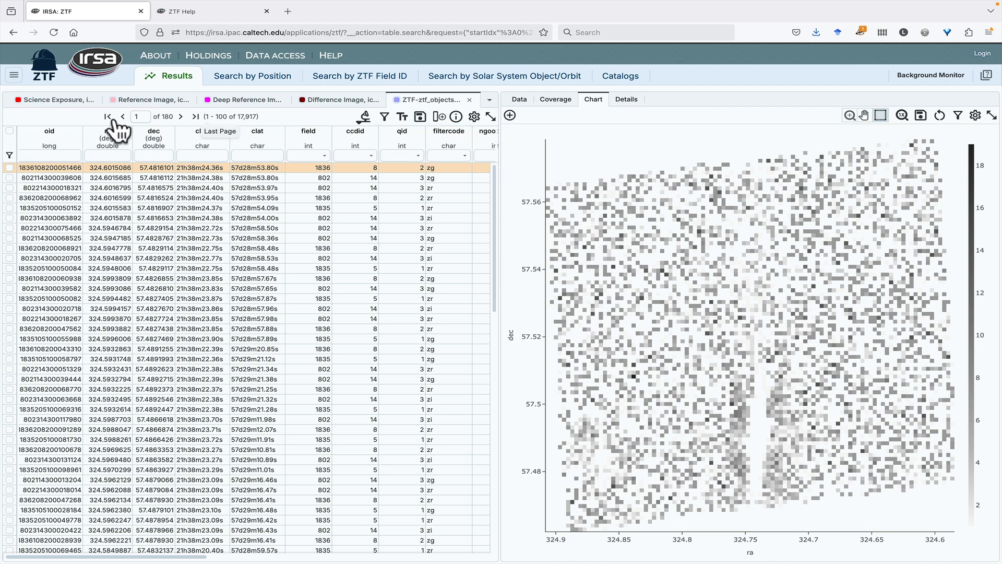
Select the first three rows of the Science Exposure table for download.
{"action": "left_click", "coordinate": [48, 100]}
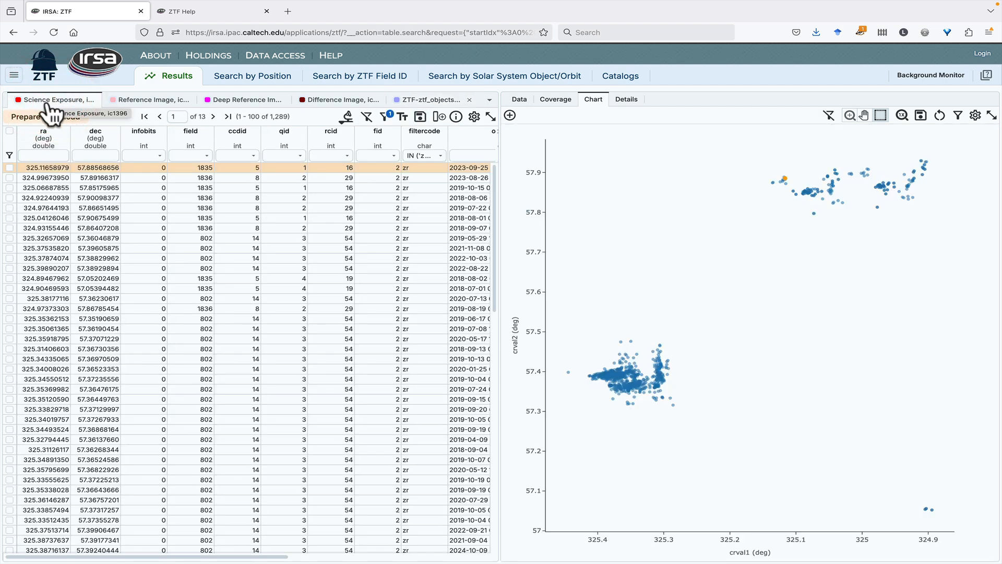
{"action": "left_click", "coordinate": [10, 168]}
{"action": "left_click", "coordinate": [10, 177]}
{"action": "left_click", "coordinate": [12, 188]}
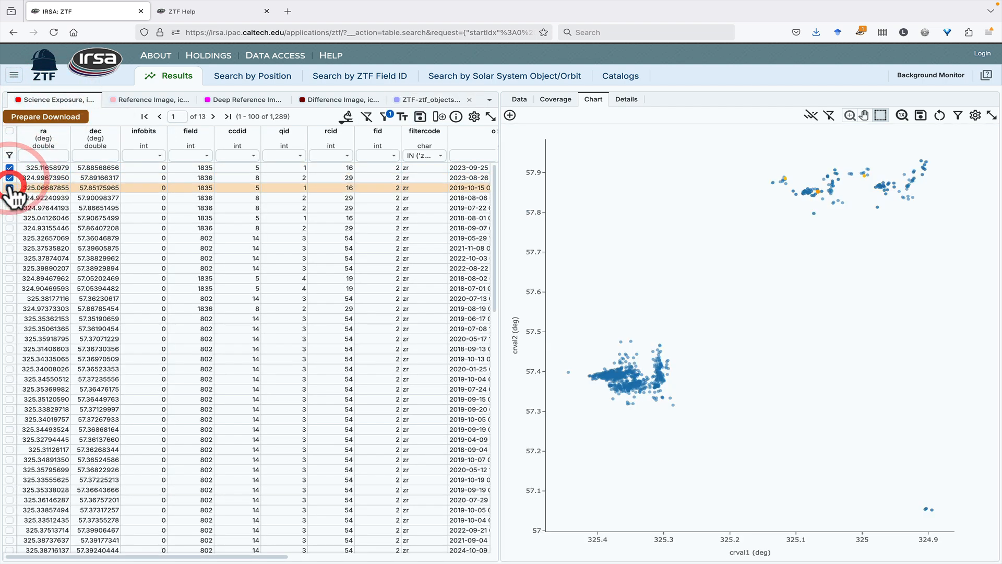
Examine the download options for the checked exposures, including the zip file structure choices, and close them without preparing a download.
{"action": "left_click", "coordinate": [47, 117]}
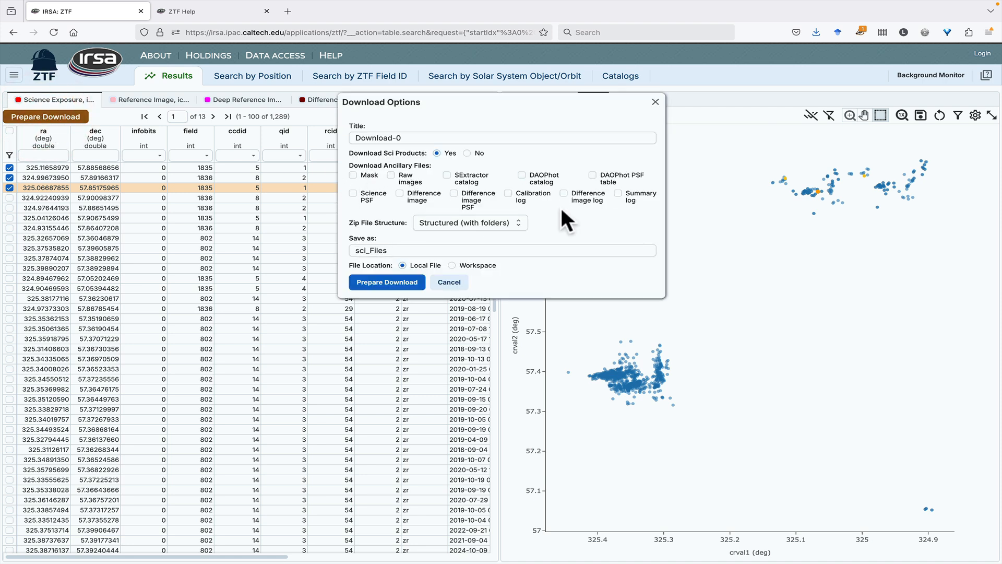
{"action": "left_click", "coordinate": [514, 225]}
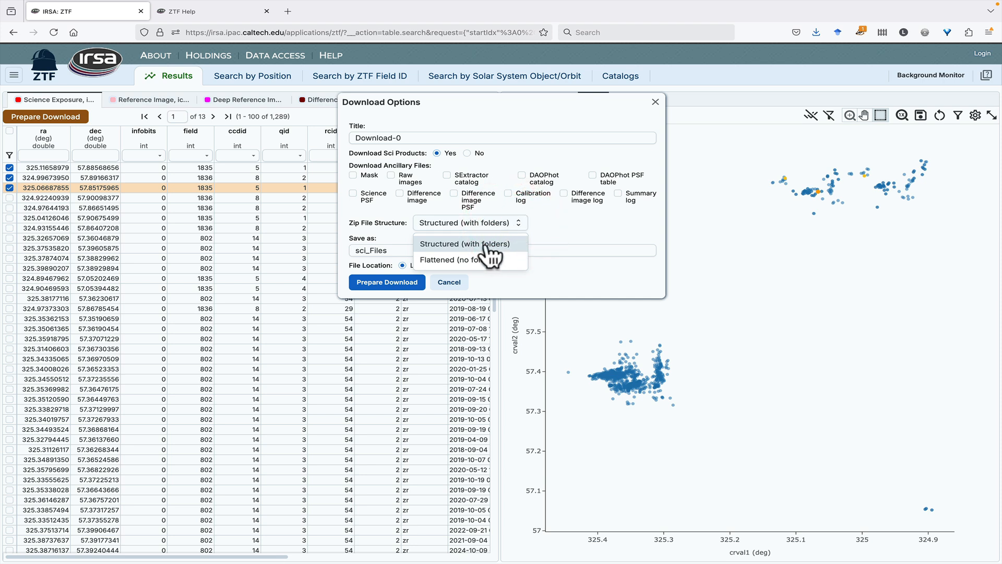
{"action": "left_click", "coordinate": [504, 244]}
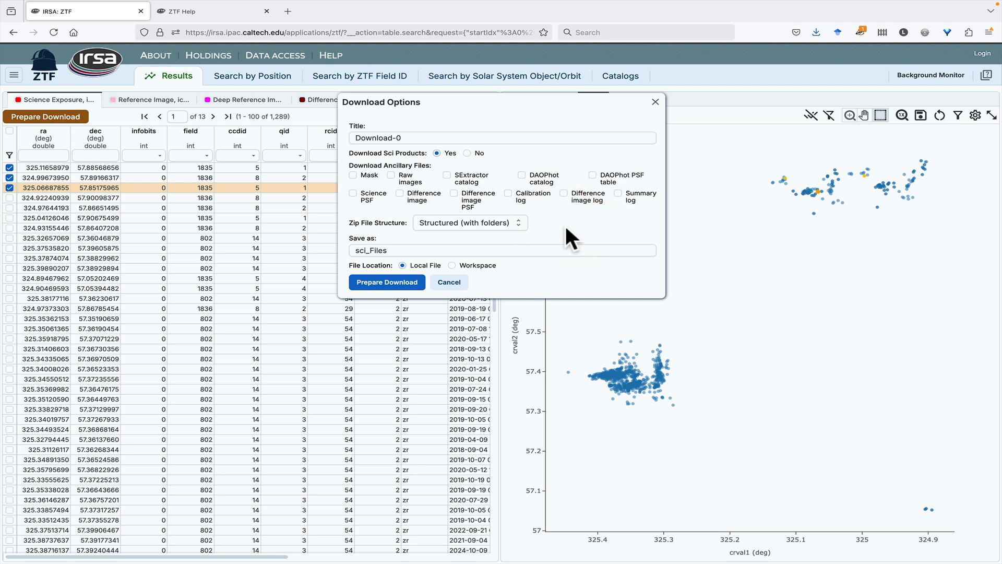
{"action": "left_click", "coordinate": [656, 102]}
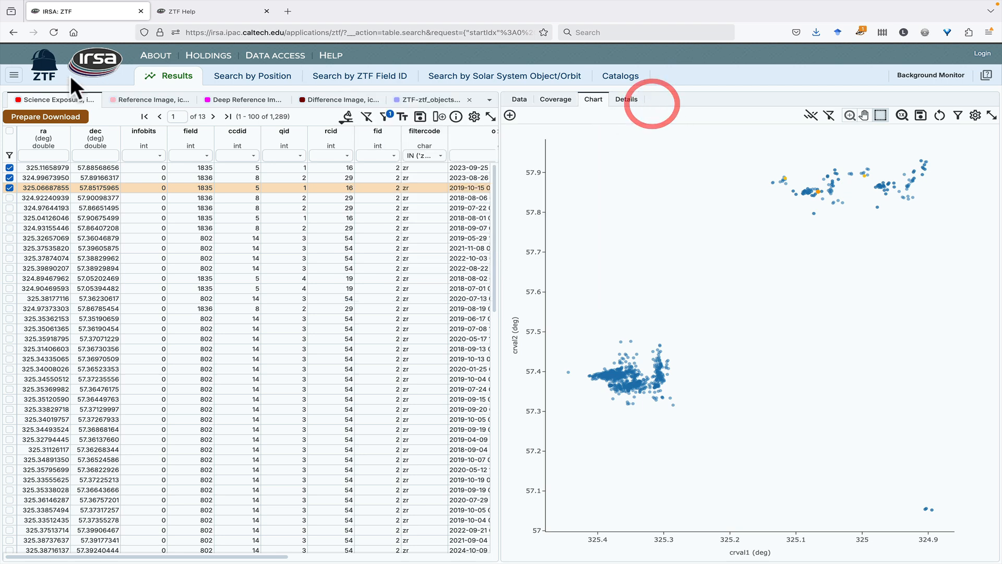
Go to the IRSA home page, expand the mission list, open the ZTF mission page and review its services and resources.
{"action": "left_click", "coordinate": [92, 65]}
{"action": "left_click", "coordinate": [726, 378]}
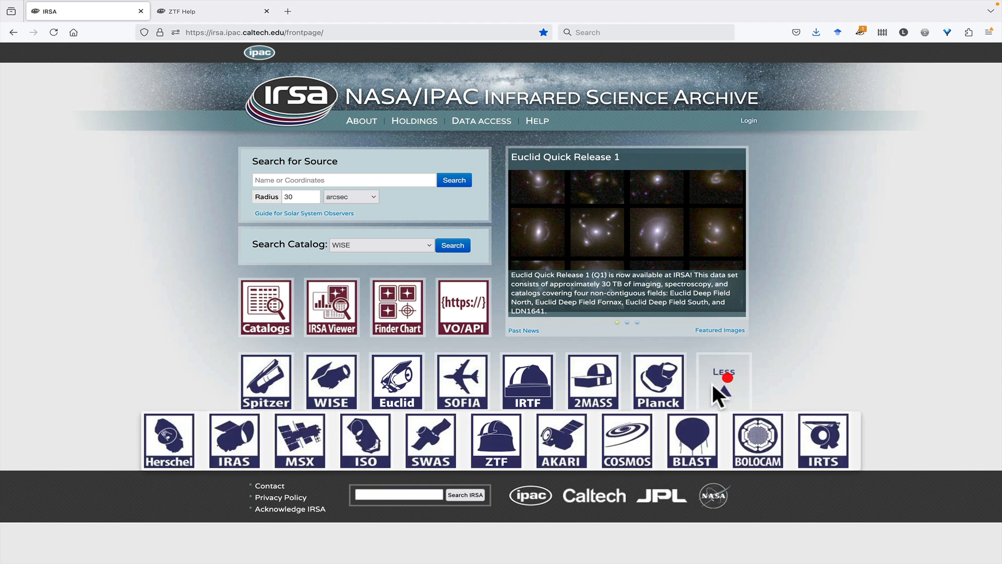
{"action": "left_click", "coordinate": [485, 445]}
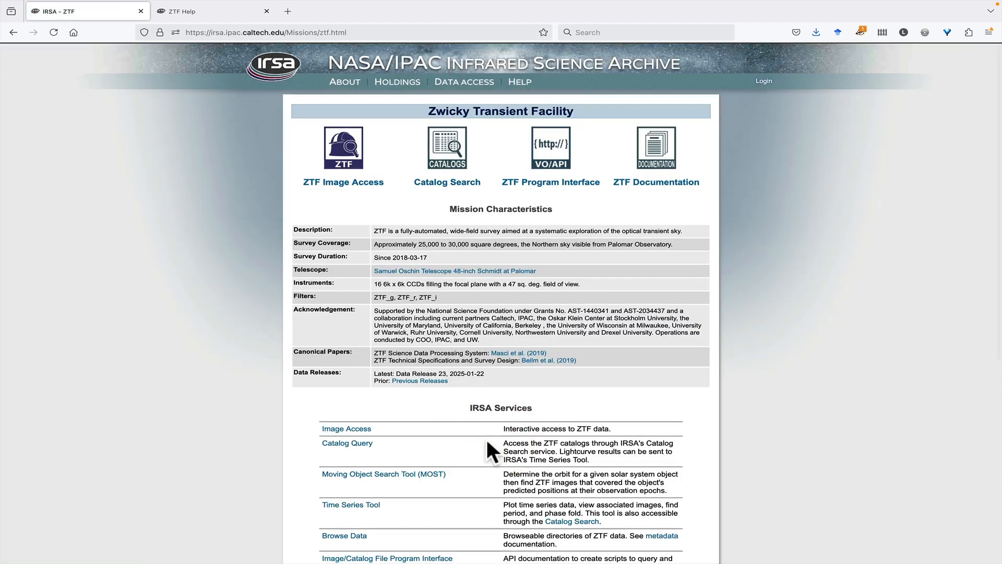
{"action": "scroll", "coordinate": [487, 439], "scroll_direction": "down", "scroll_amount": 3}
{"action": "scroll", "coordinate": [487, 439], "scroll_direction": "down", "scroll_amount": 5}
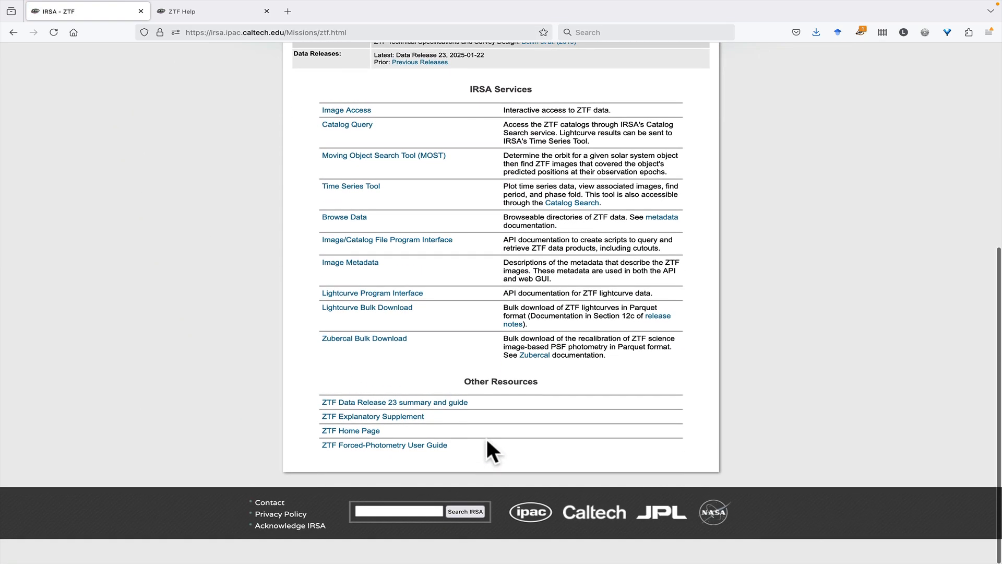
{"action": "scroll", "coordinate": [487, 439], "scroll_direction": "up", "scroll_amount": 3}
{"action": "scroll", "coordinate": [487, 438], "scroll_direction": "up", "scroll_amount": 3}
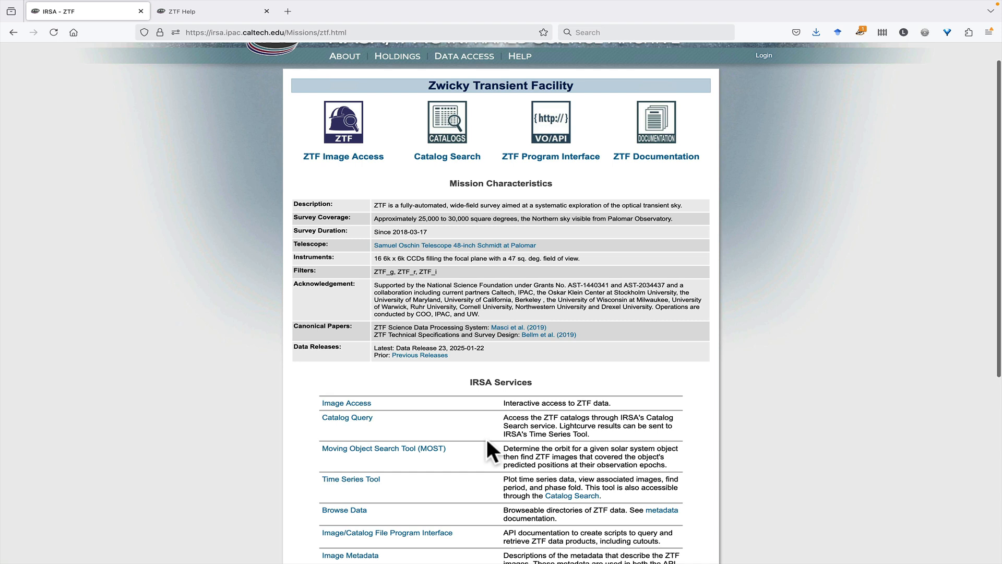
{"action": "scroll", "coordinate": [580, 219], "scroll_direction": "down", "scroll_amount": 1}
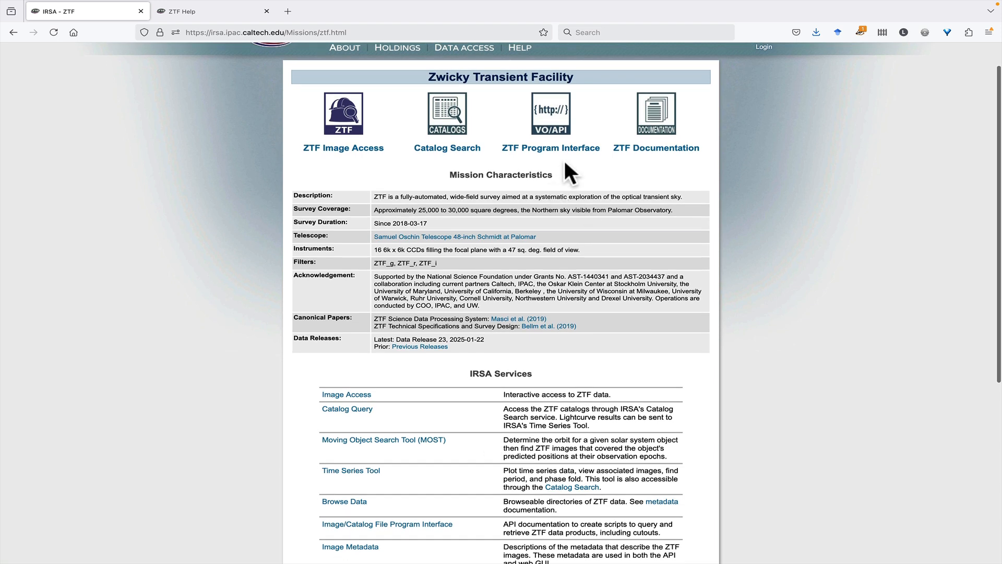